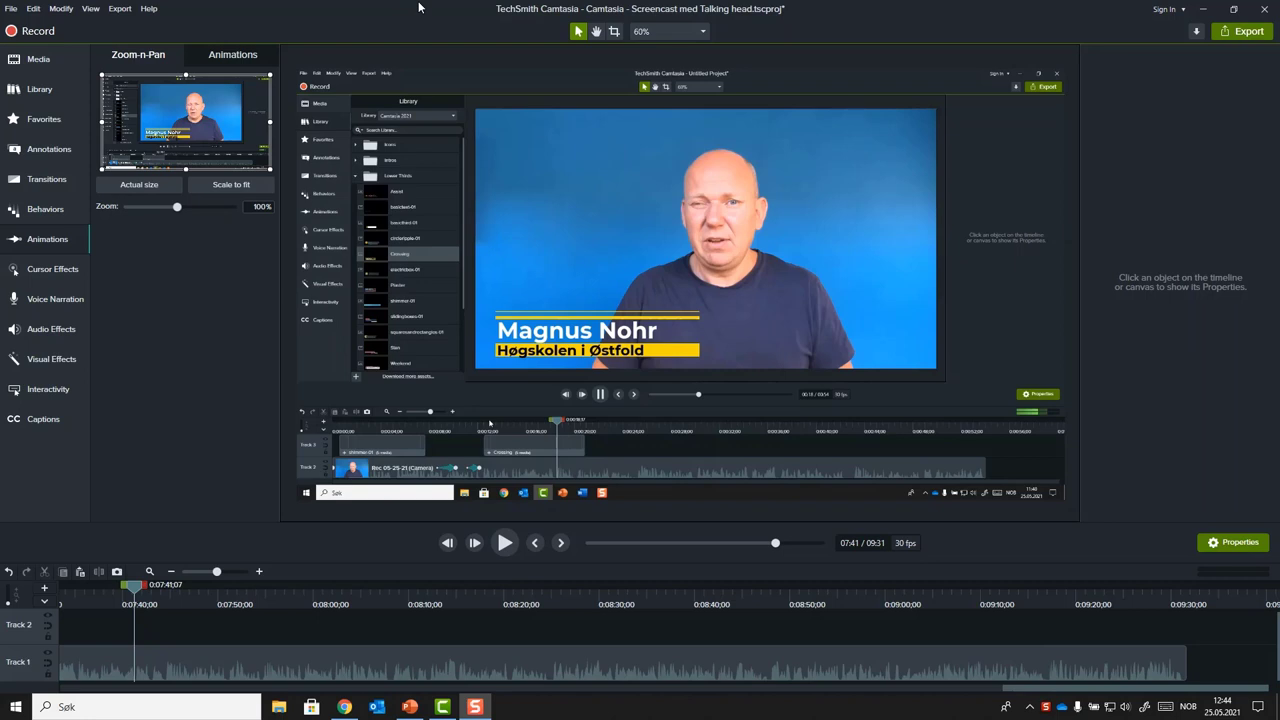
Step: Save the project as "Camtasia - Screencast med Talking head" in the Camtasia post production folder, replacing the existing file
left_click(12, 9)
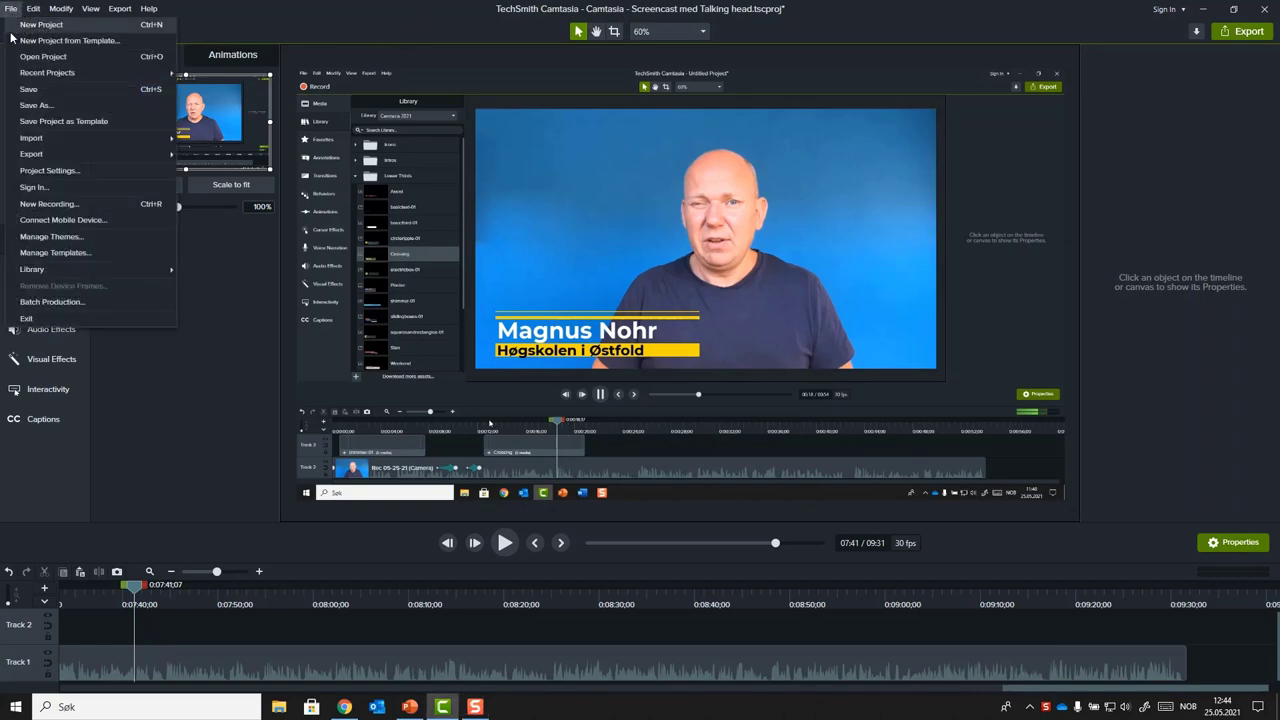
left_click(44, 106)
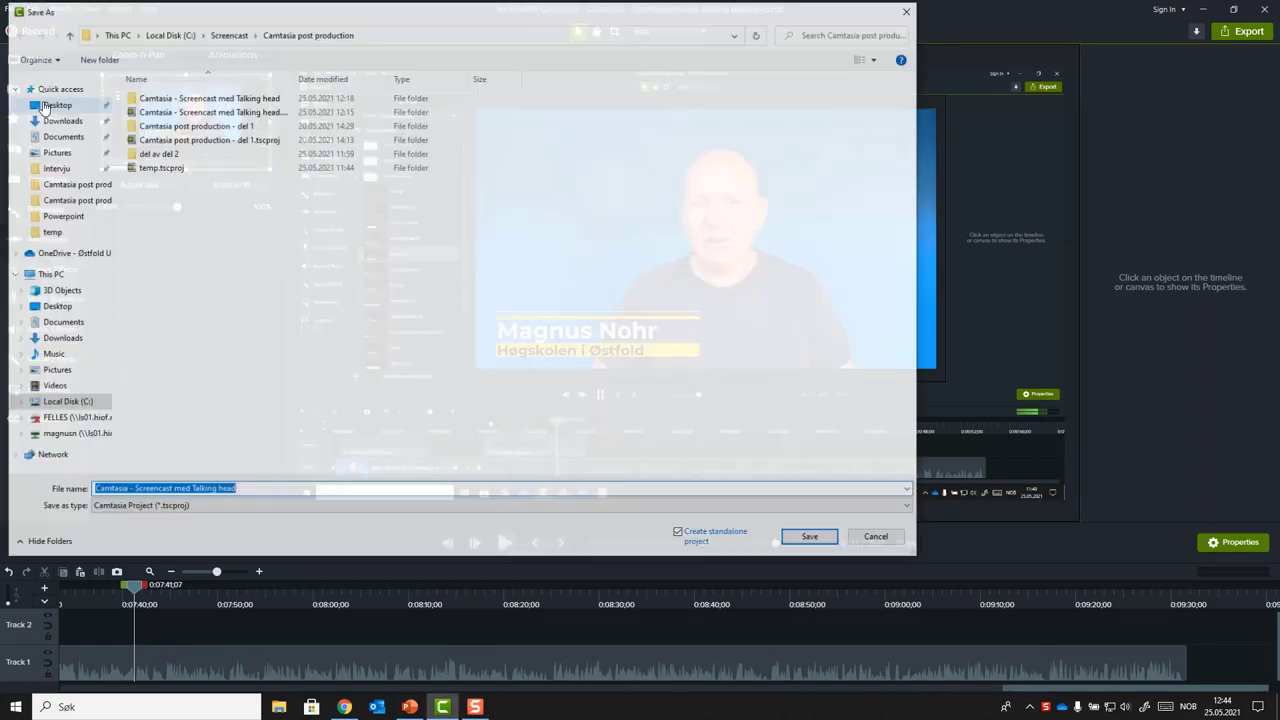
left_click(810, 539)
left_click(692, 403)
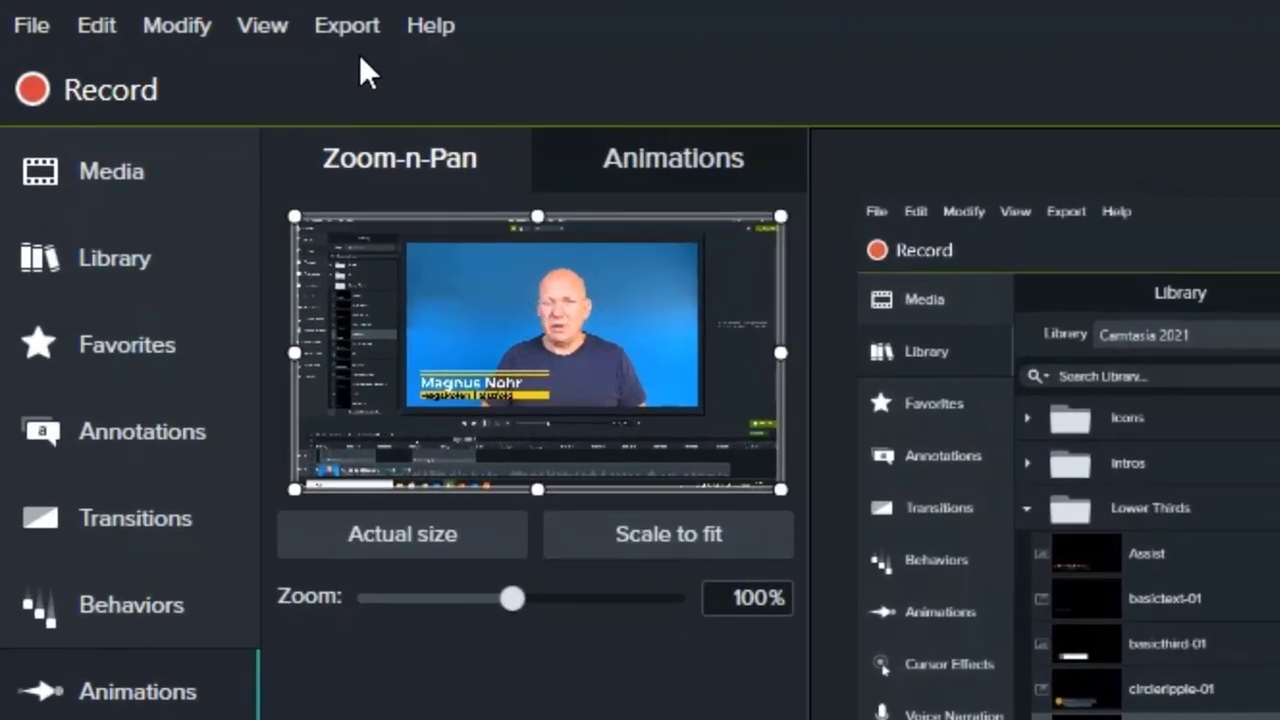
Step: Start a local file export with the "MP4 only (up to 1080p)" preset and continue to the file name and folder settings
left_click(124, 10)
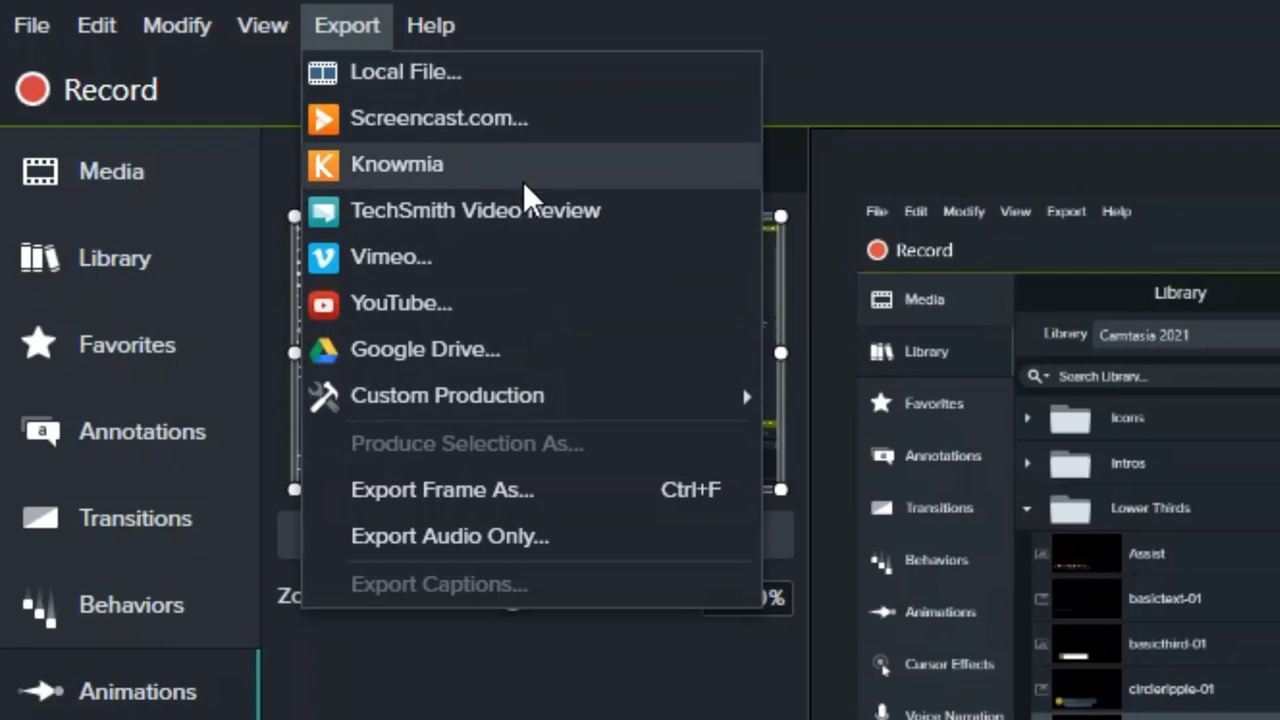
left_click(487, 95)
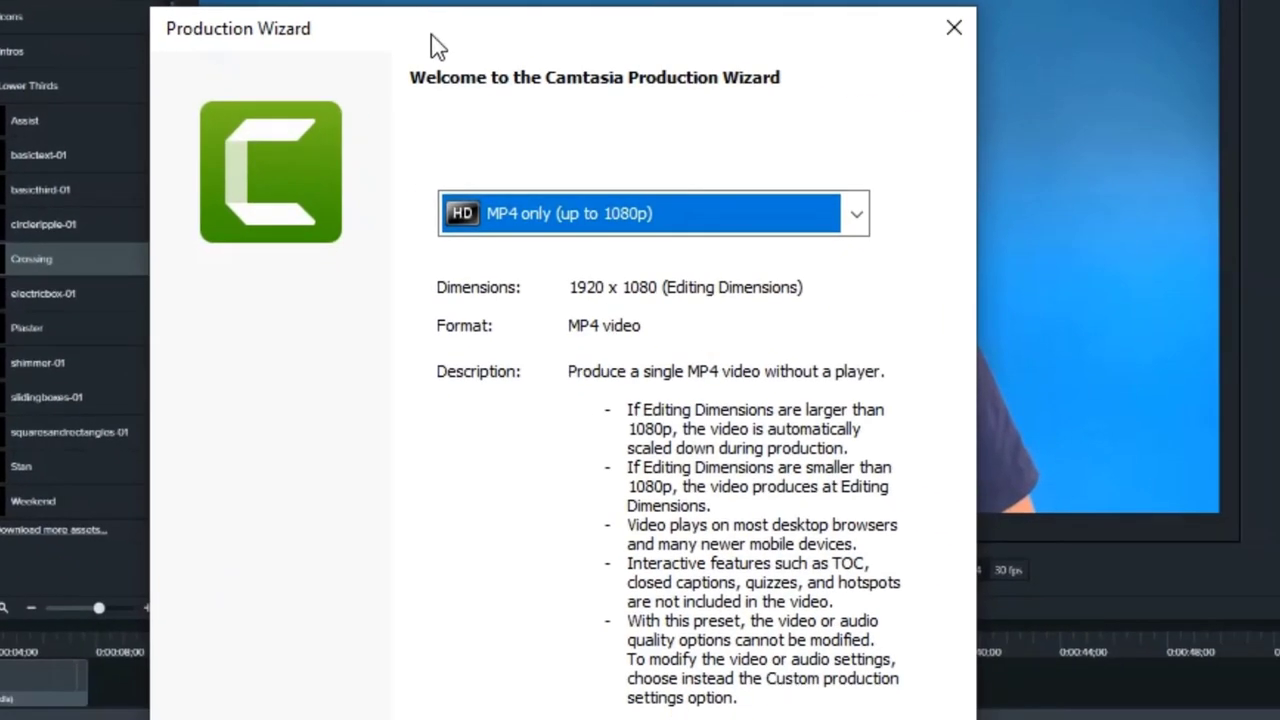
left_click_drag(431, 34, 395, 0)
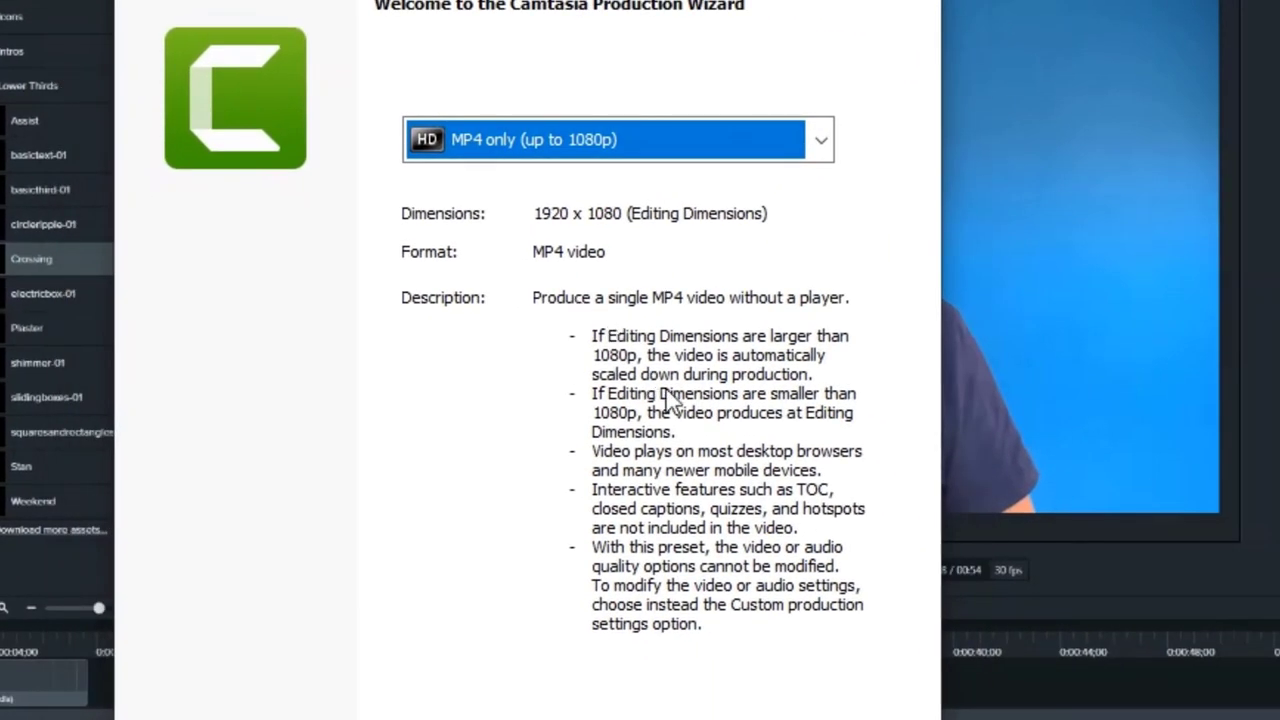
left_click(824, 146)
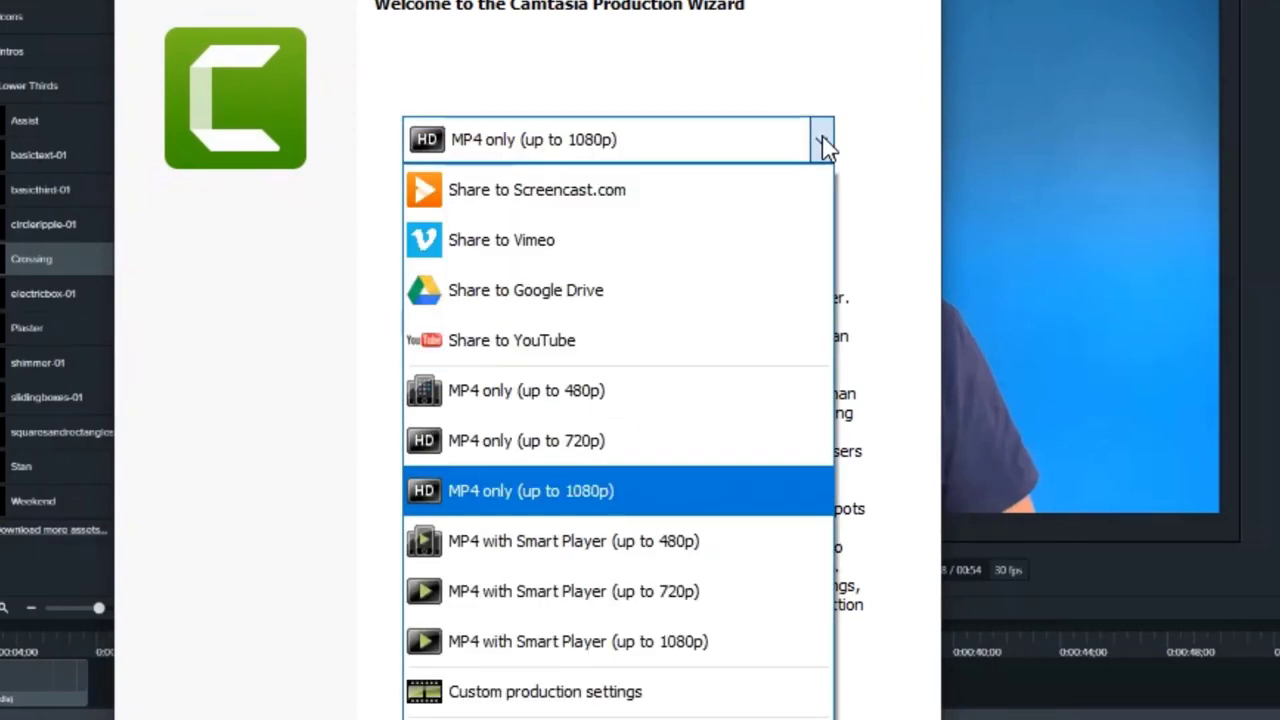
left_click(668, 491)
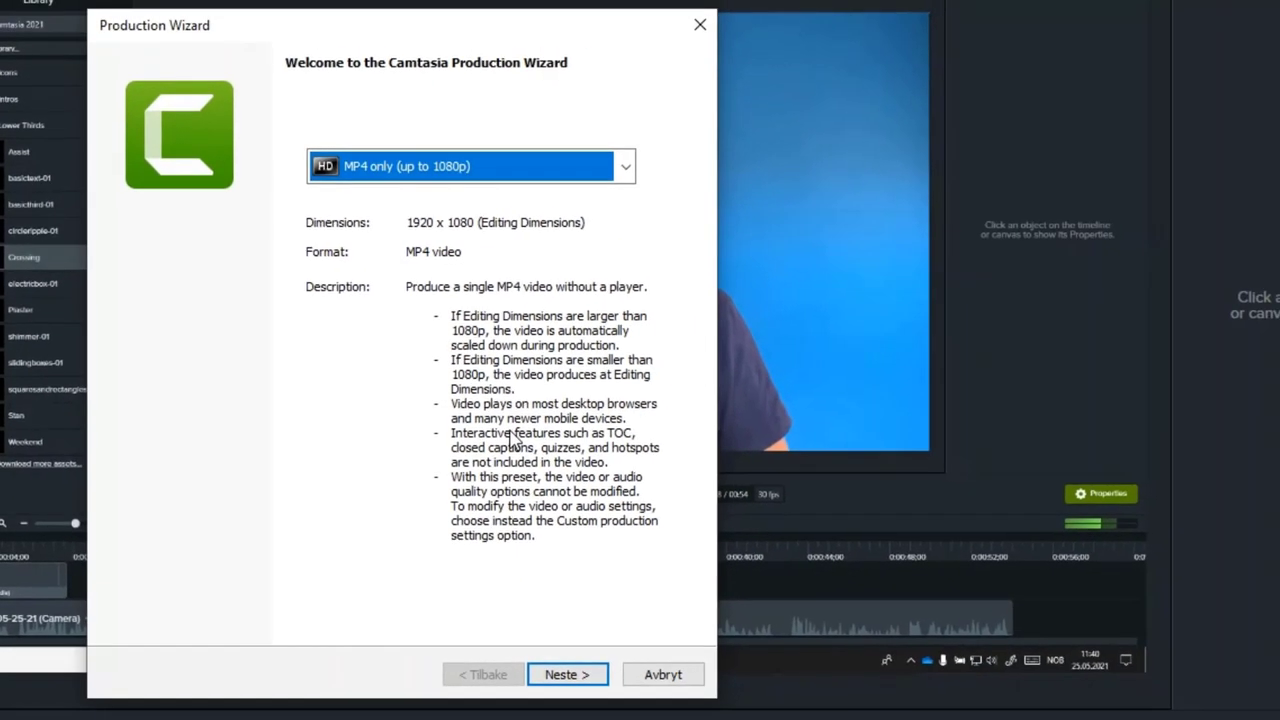
left_click(576, 678)
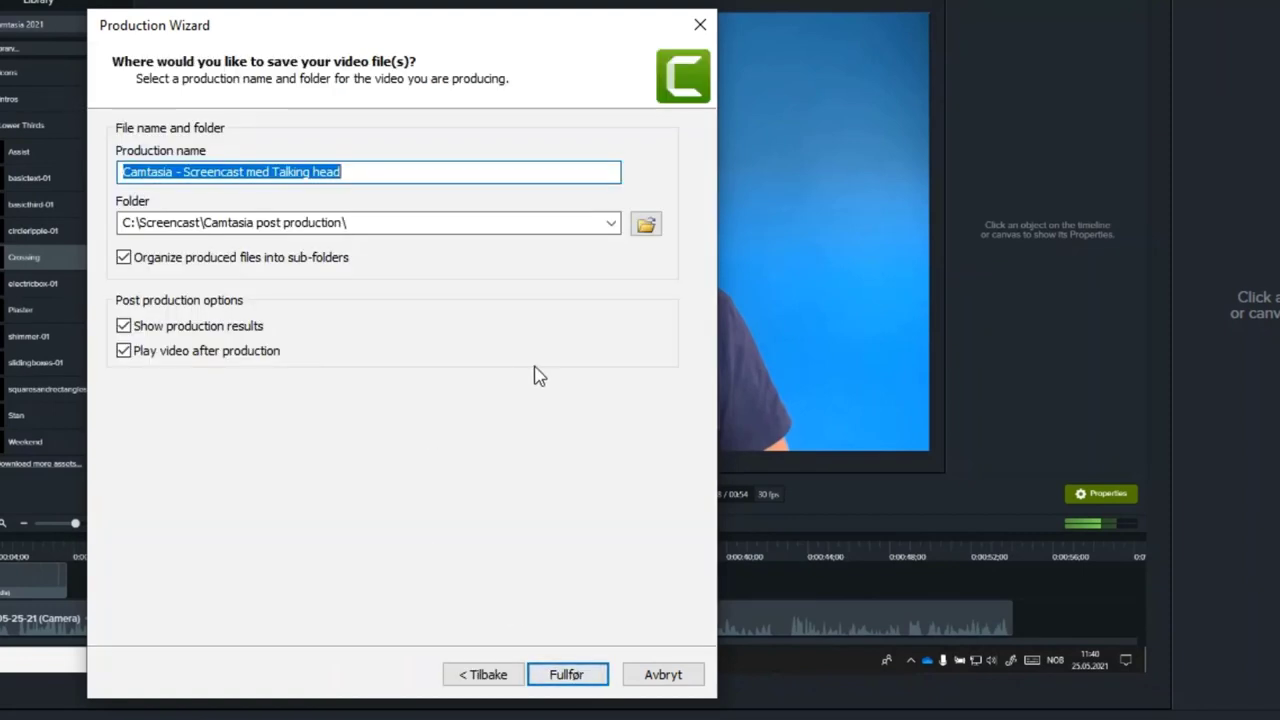
Step: Produce the video as "Camtasia - Screencast med Talking head2" in the Camtasia post production folder, closing the playback and production results when done
left_click(350, 172)
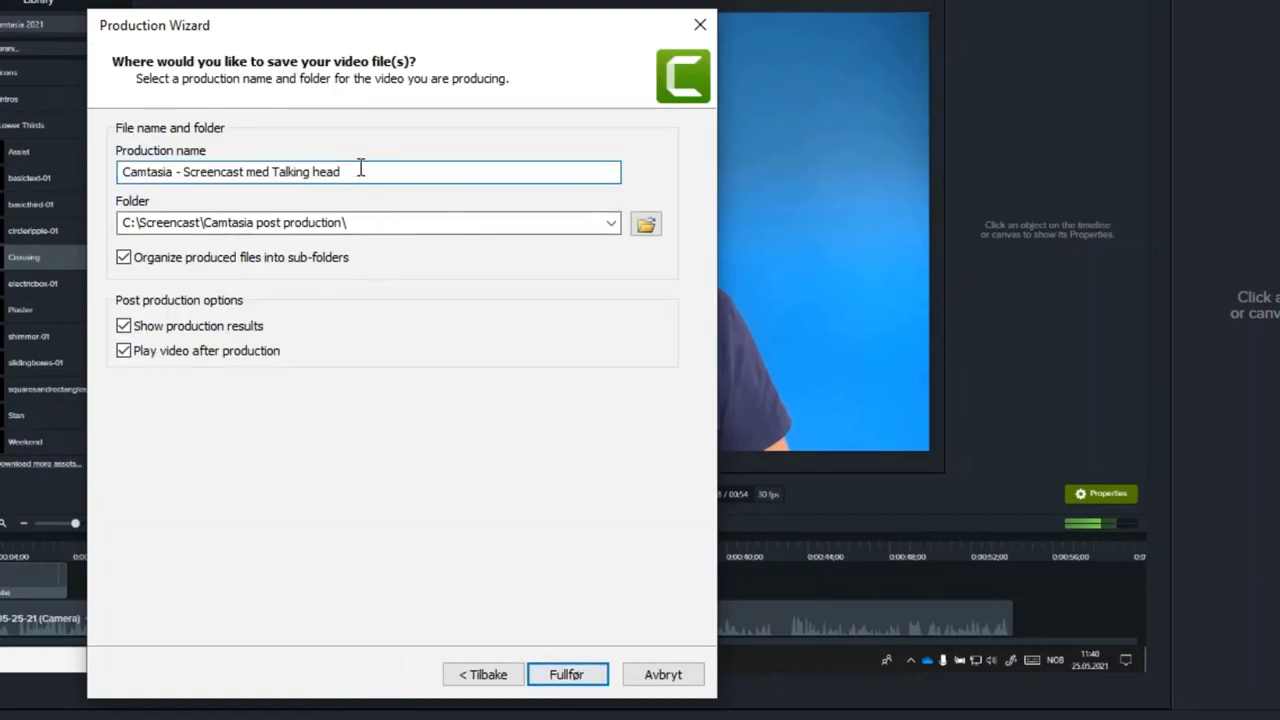
type("2")
left_click(647, 226)
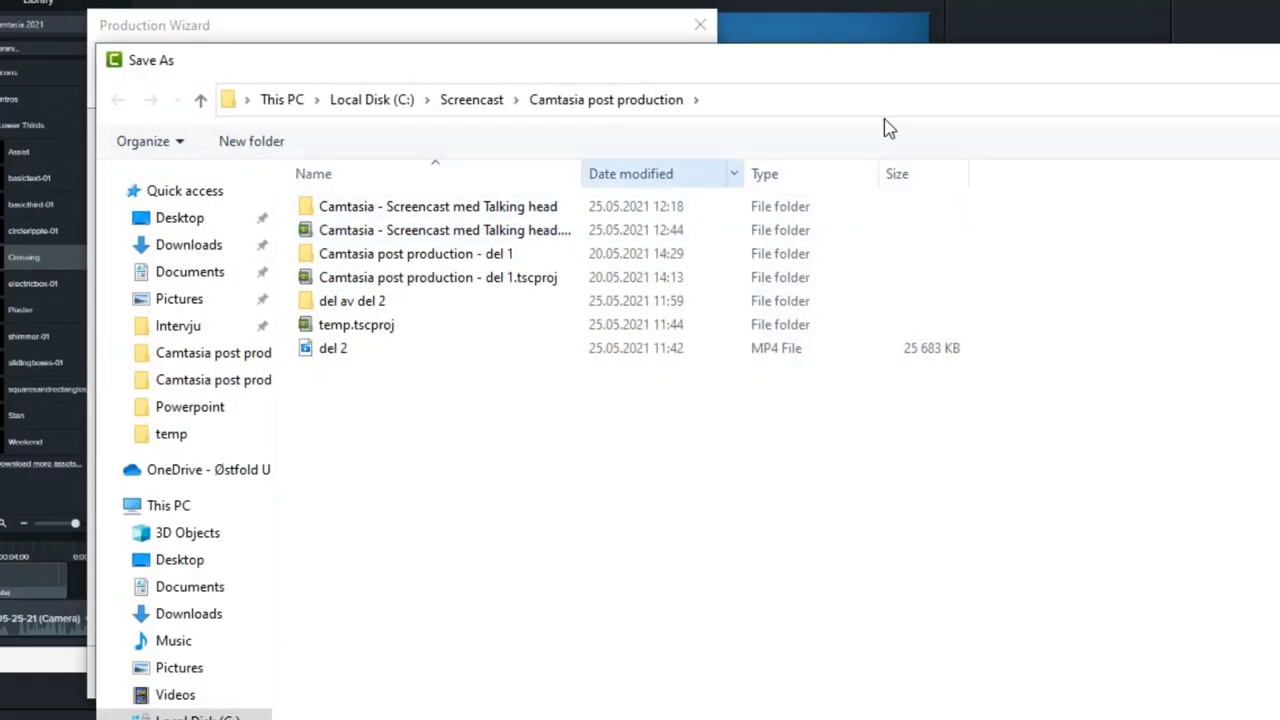
key("Escape")
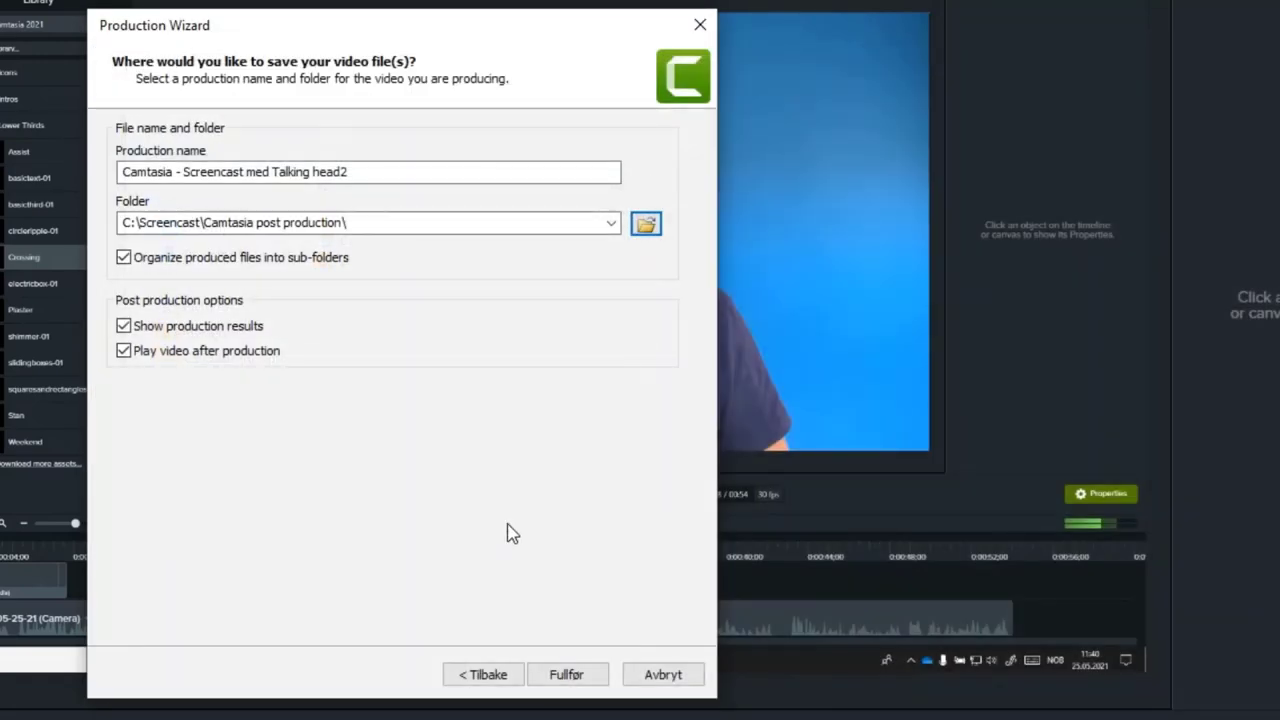
left_click(566, 675)
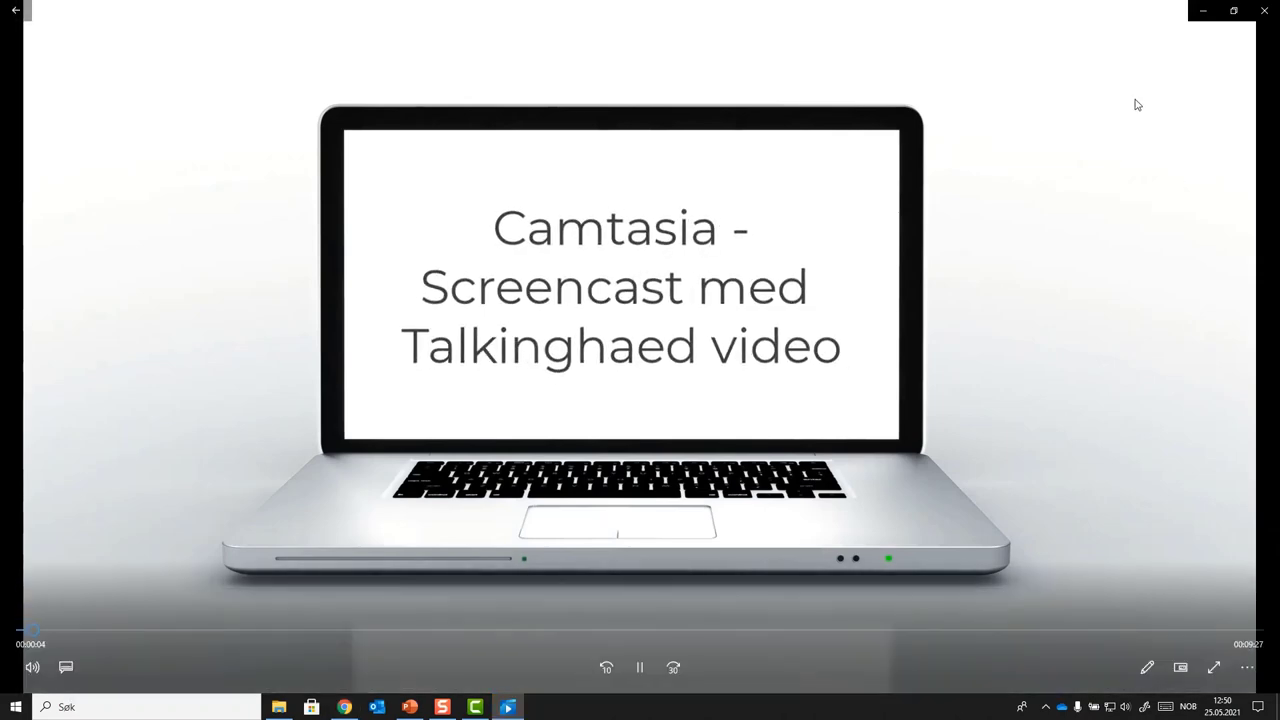
left_click(1266, 11)
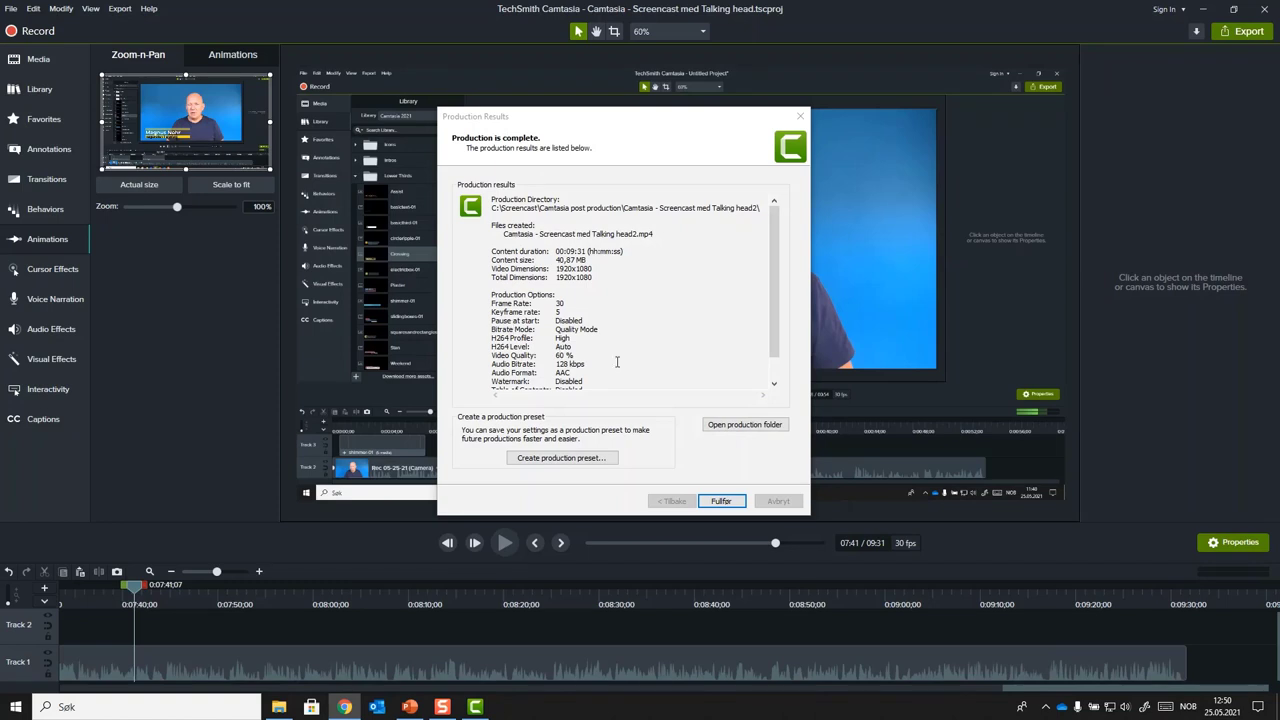
left_click(732, 499)
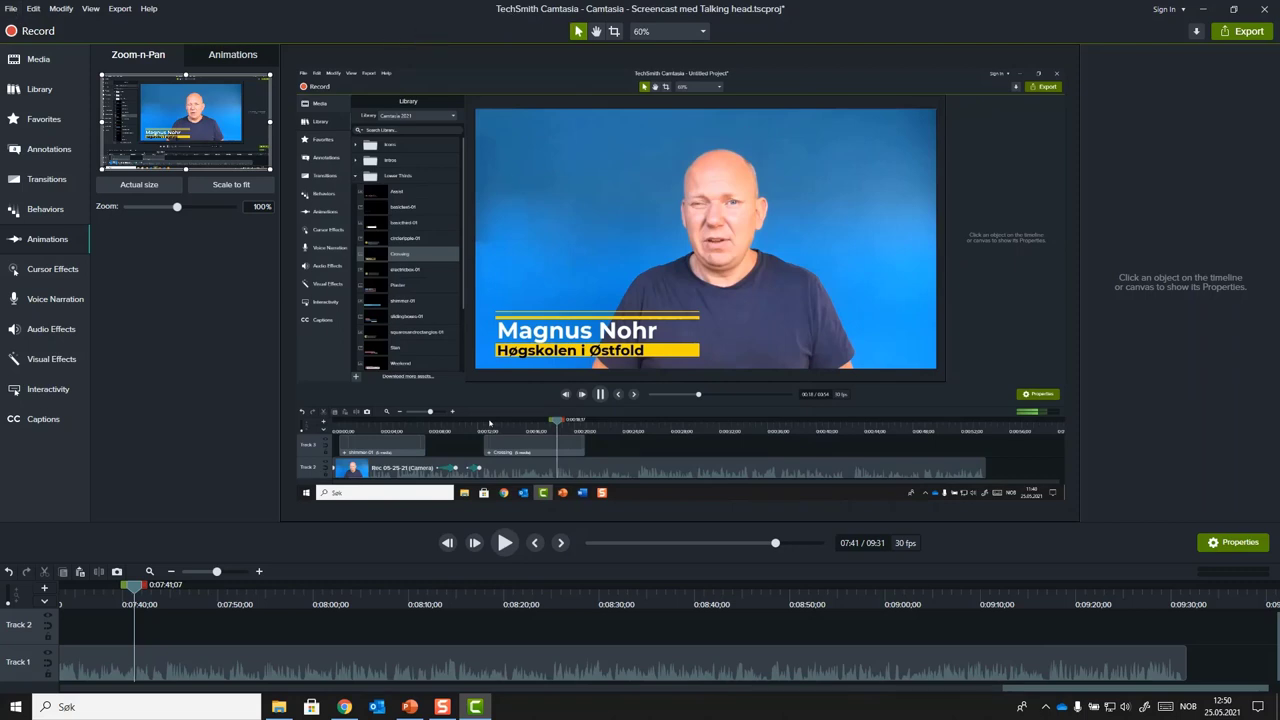
Step: Switch to the YouTube channel in Chrome, maximize the window and start a video upload by browsing for a file
left_click(344, 707)
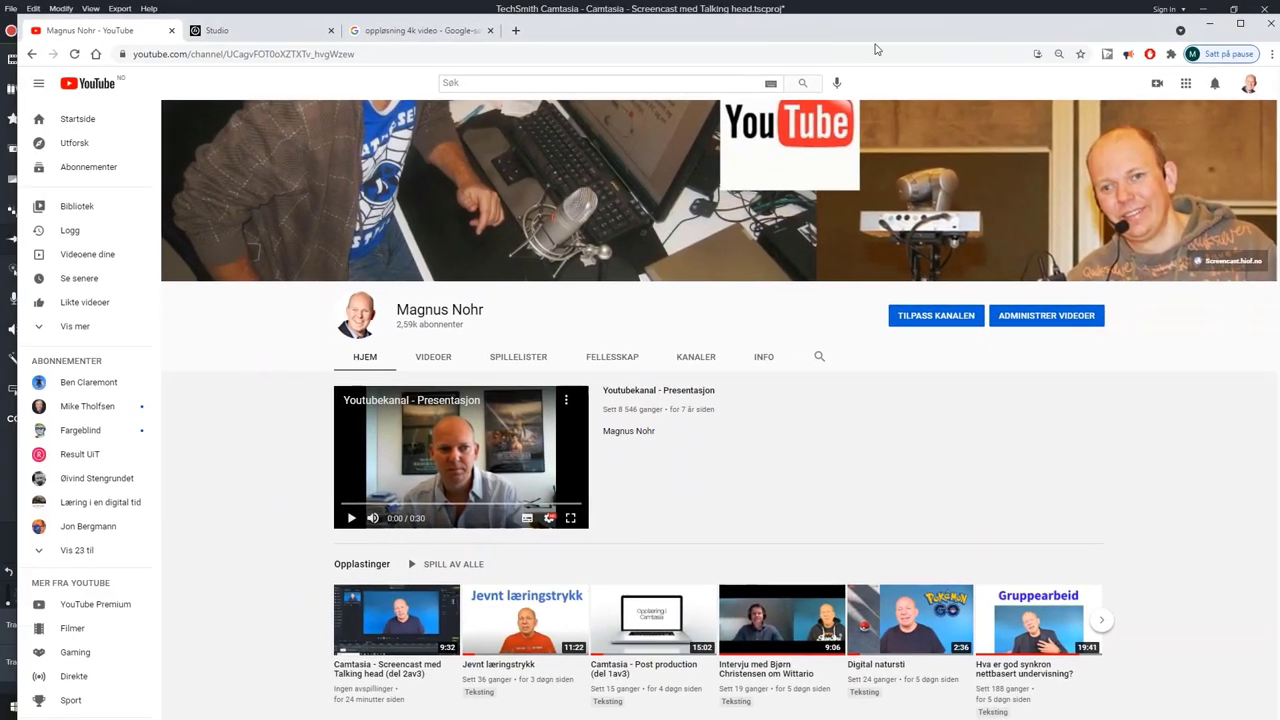
left_click(1240, 22)
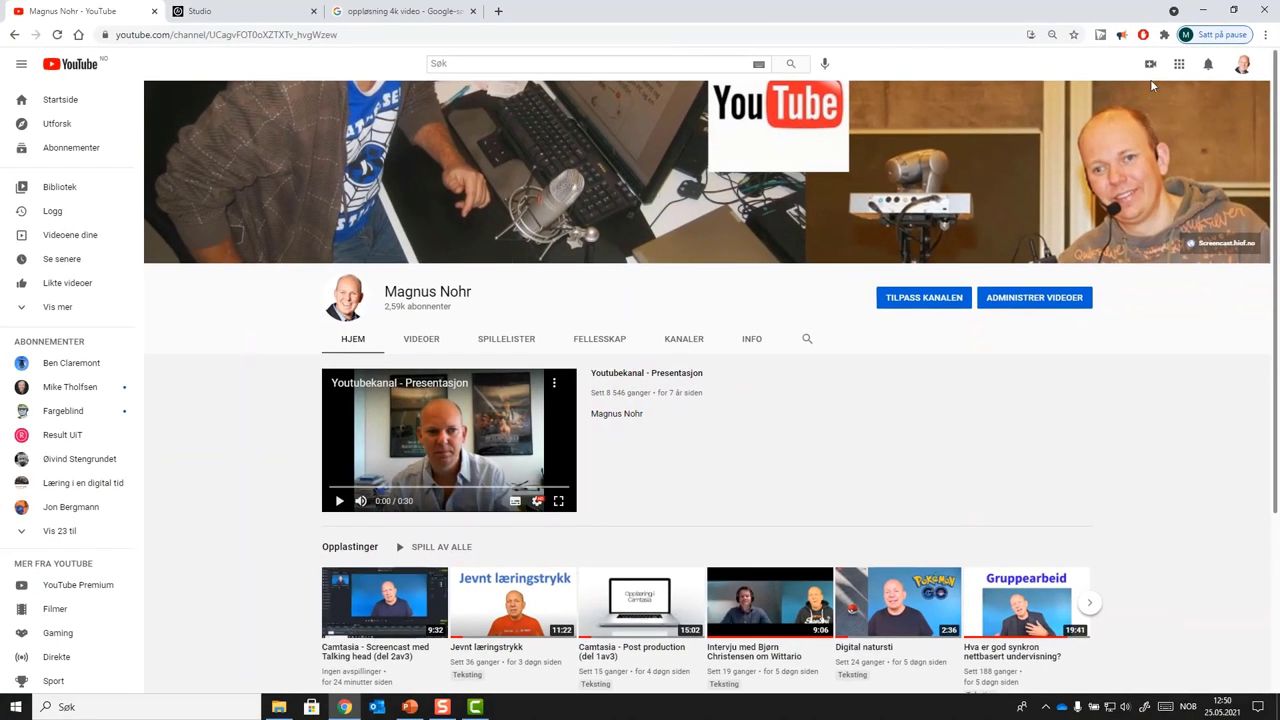
left_click(1150, 63)
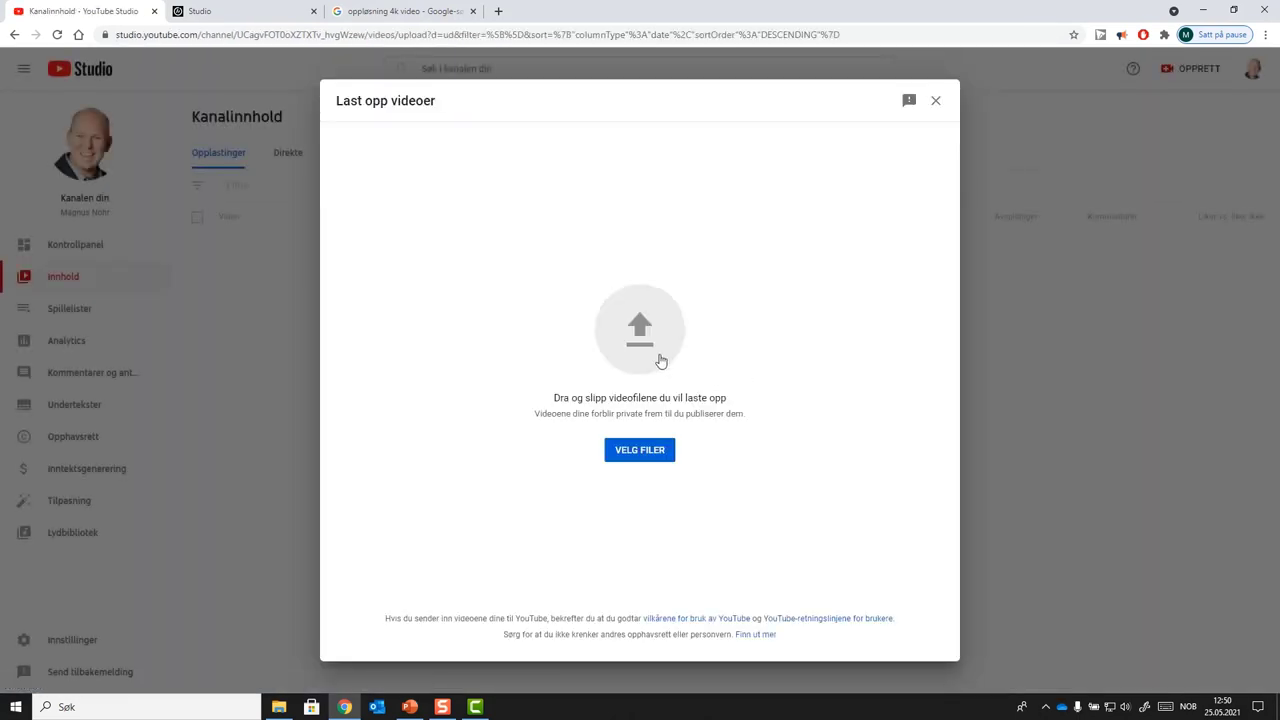
left_click(647, 346)
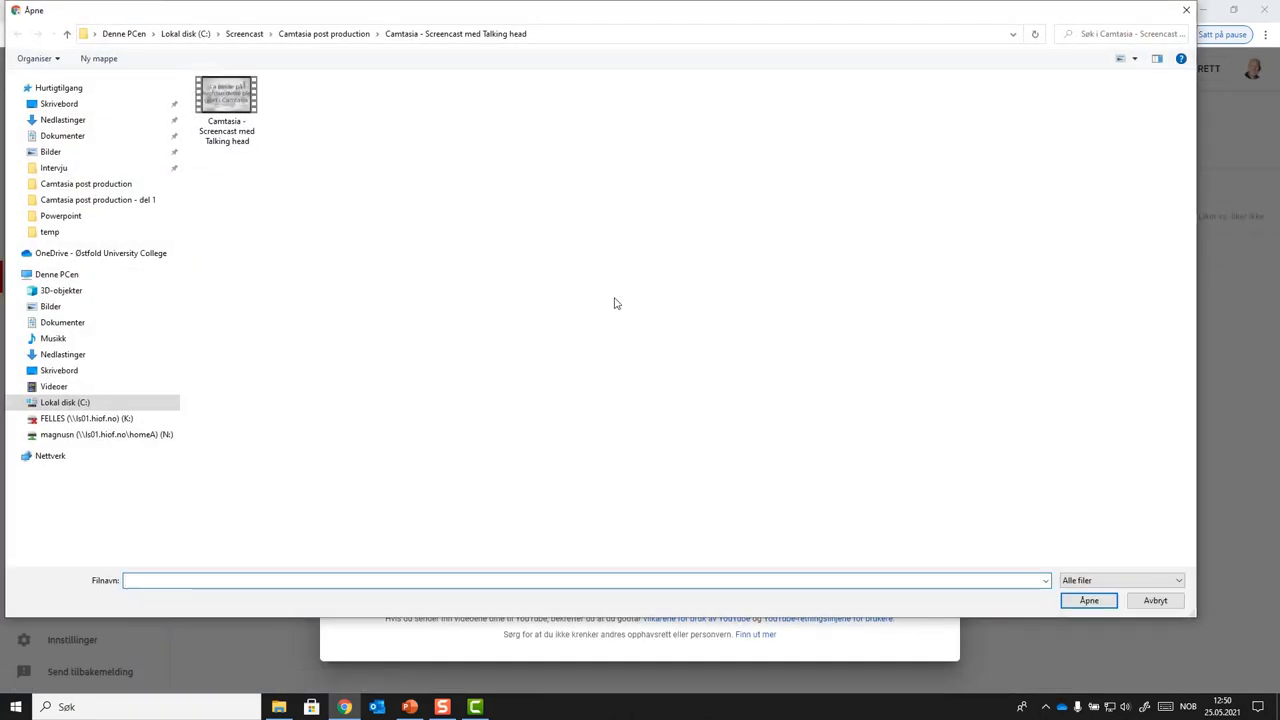
Step: Upload the video "Camtasia - Screencast med Talking head2" from its subfolder in Camtasia post production
left_click(334, 40)
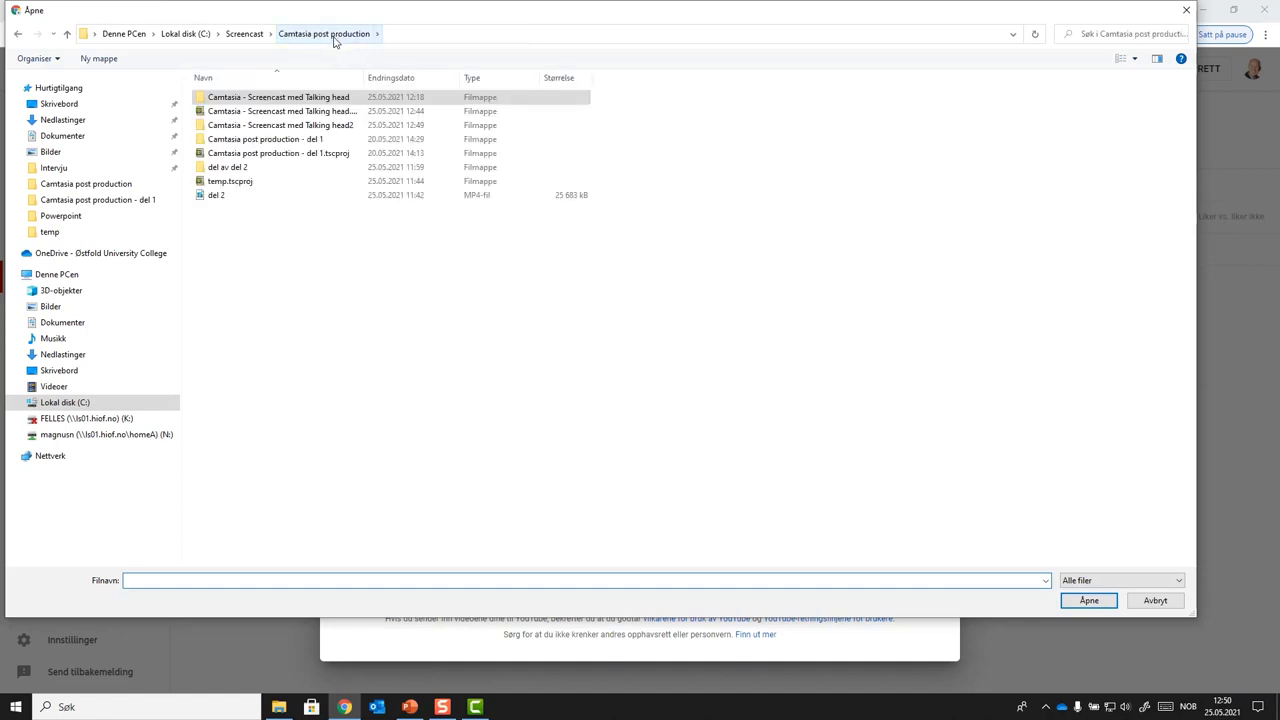
double_click(314, 127)
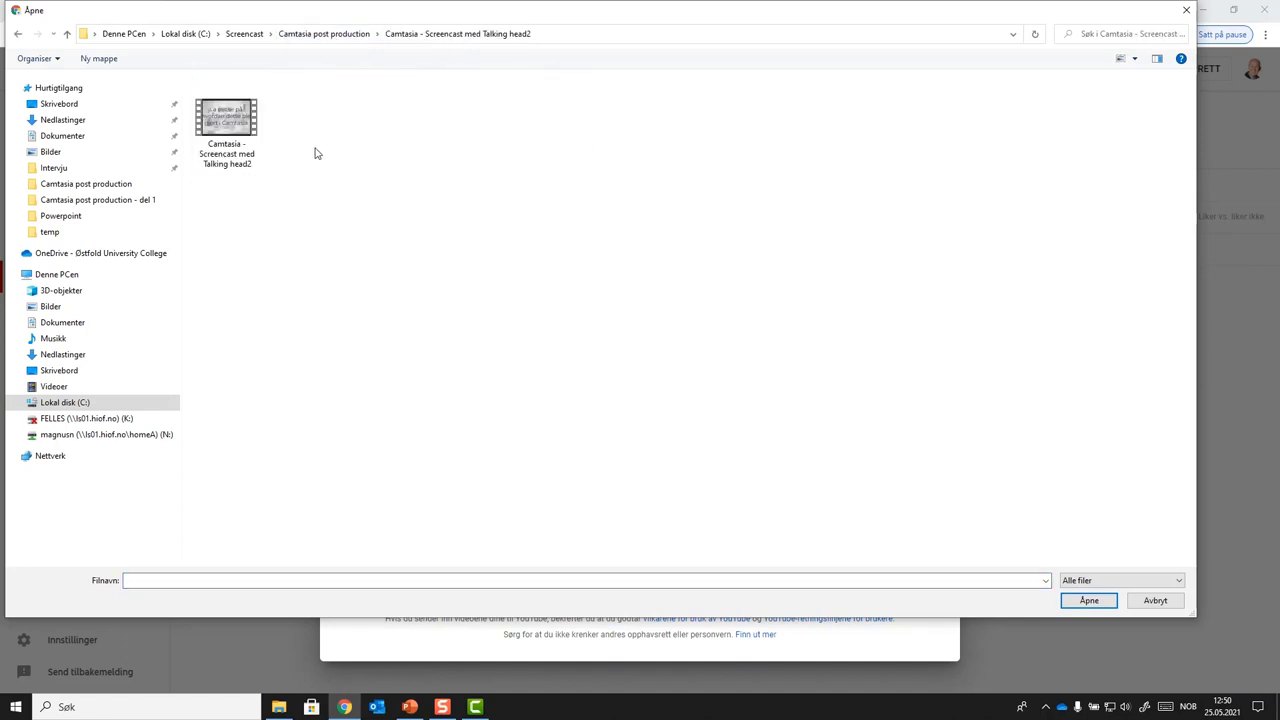
left_click(240, 136)
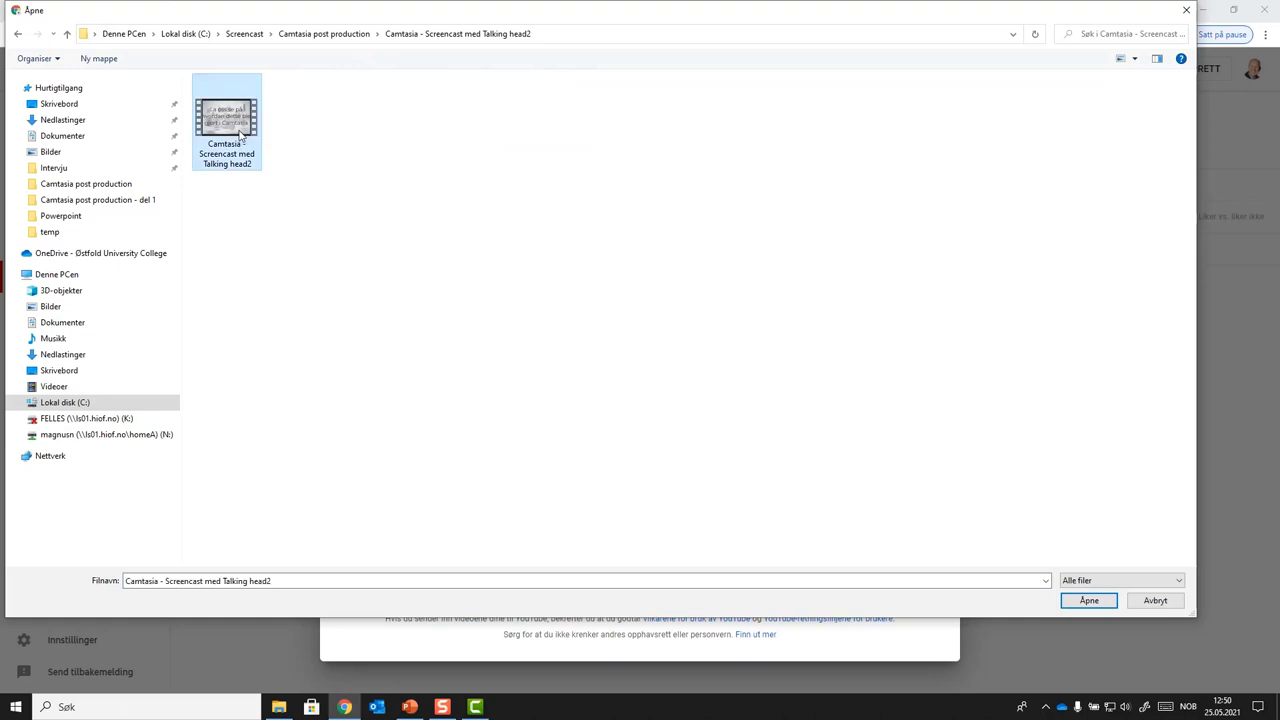
left_click(1090, 601)
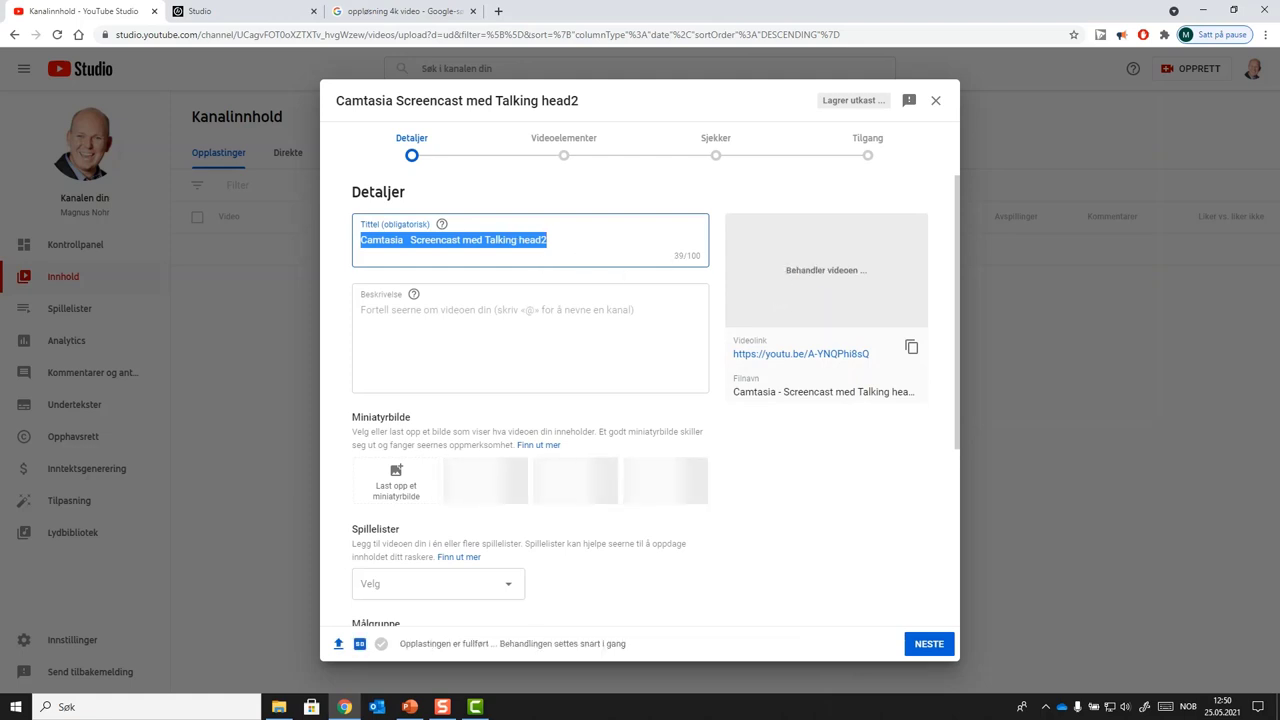
Step: Switch back to Camtasia and start a local file export with Custom production settings in the "MP4 - Smart Player (HTML5)" format
left_click(477, 708)
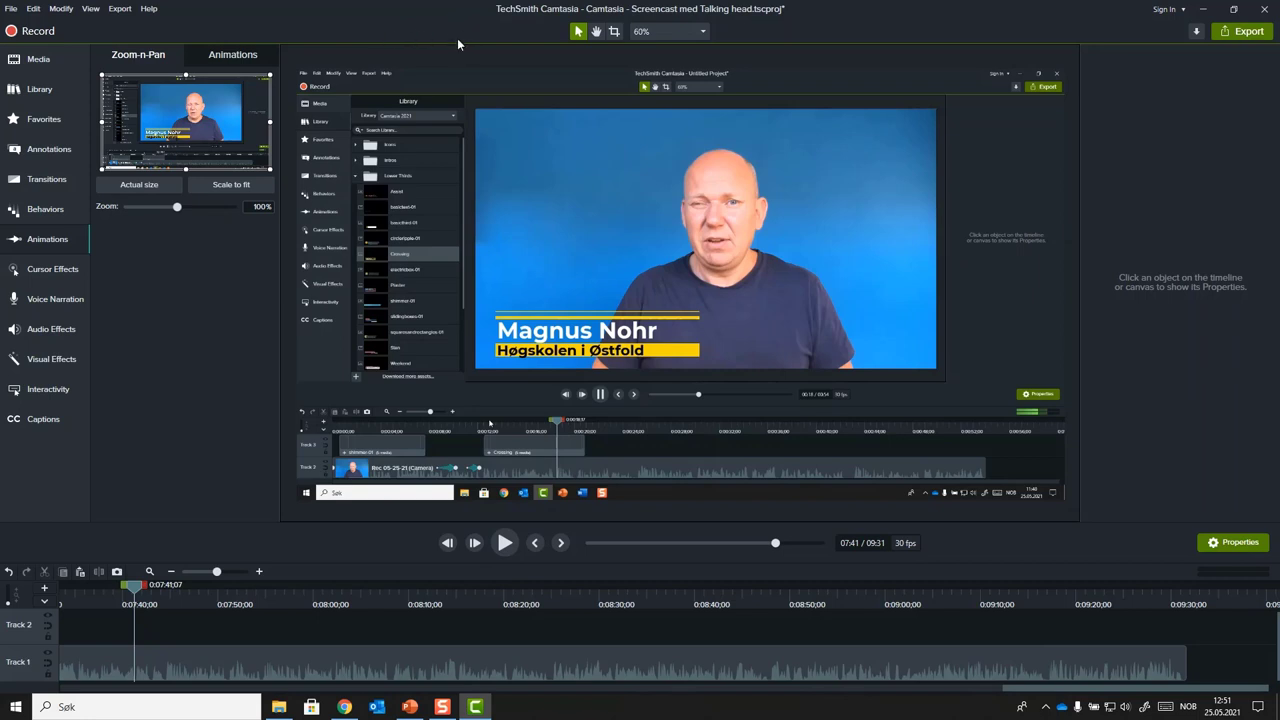
left_click(118, 10)
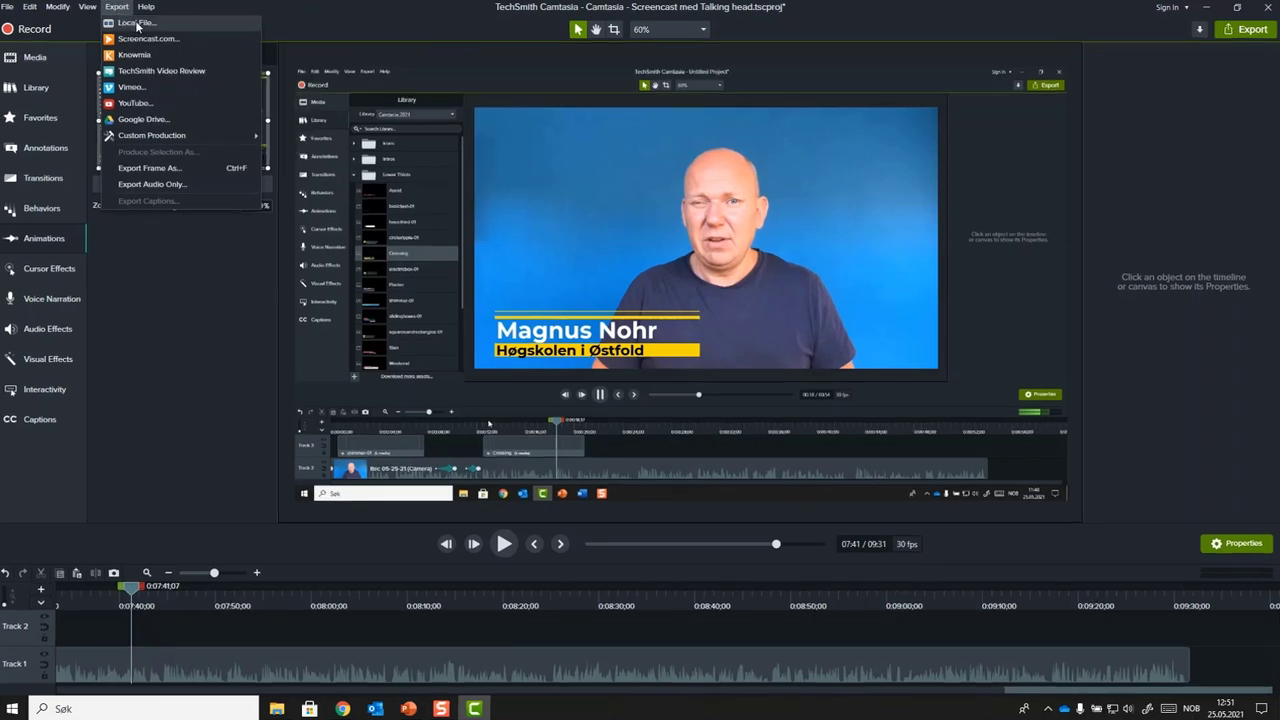
left_click(138, 24)
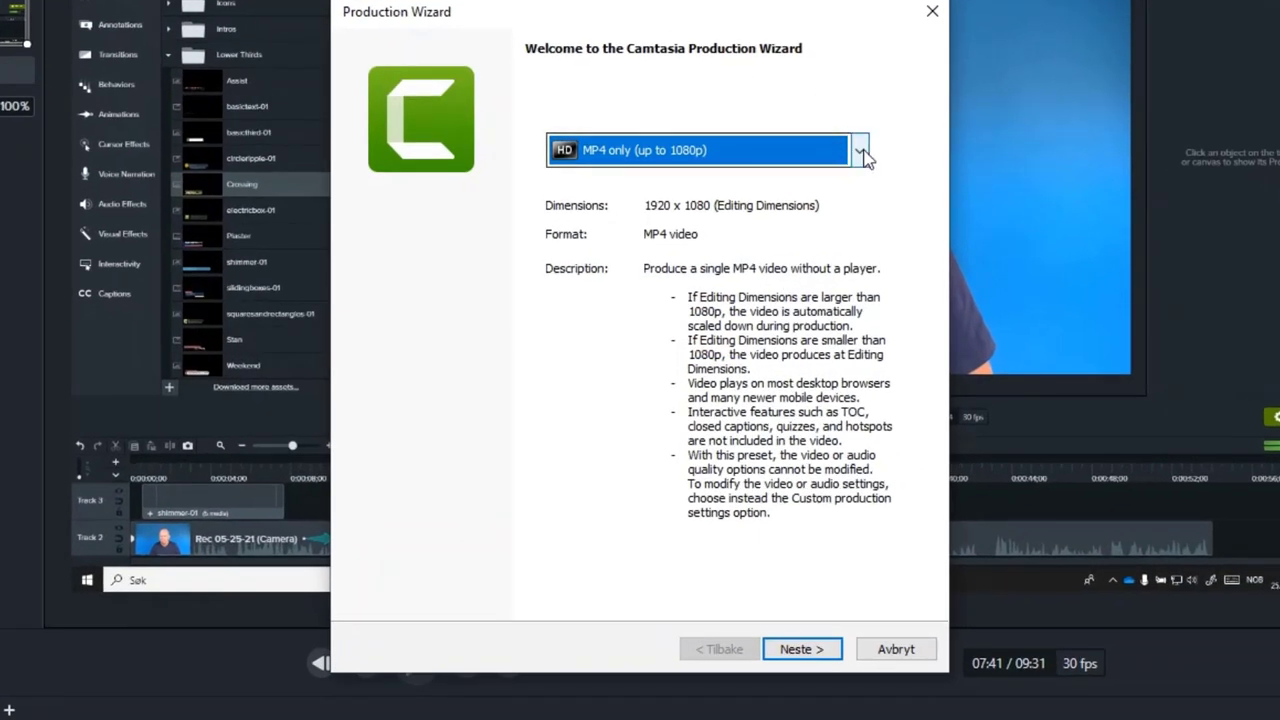
left_click(826, 183)
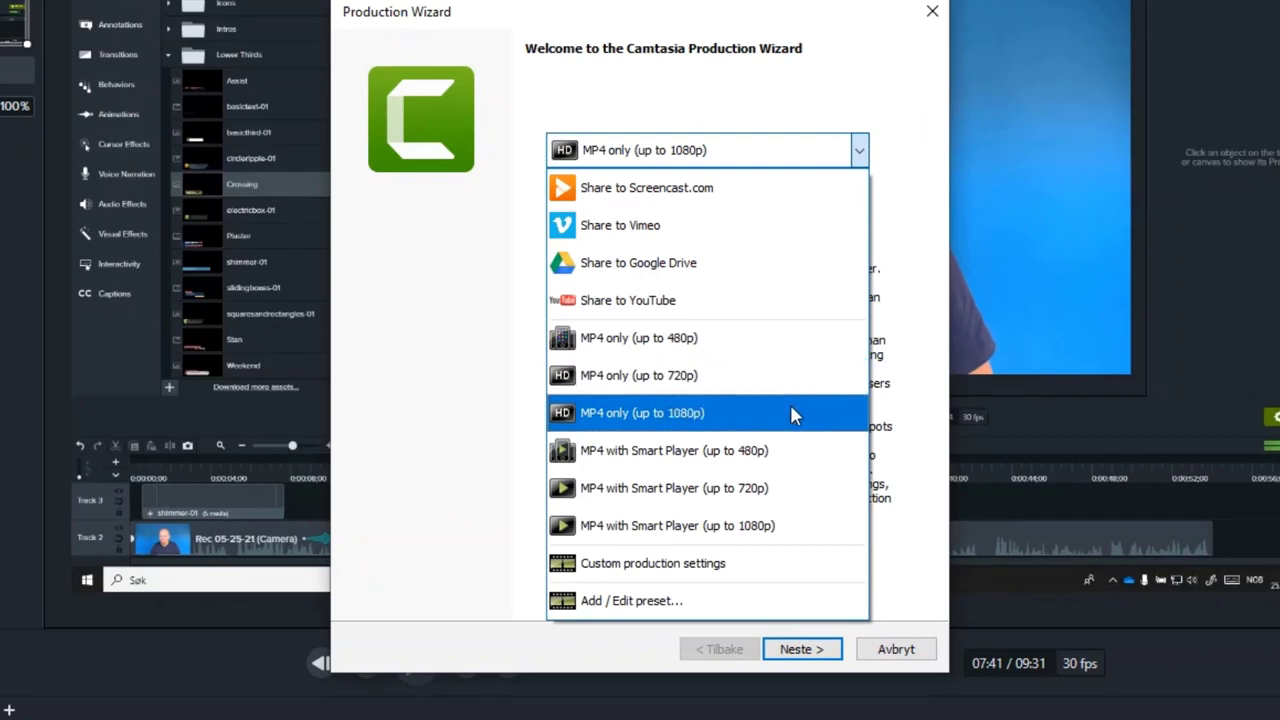
left_click(778, 566)
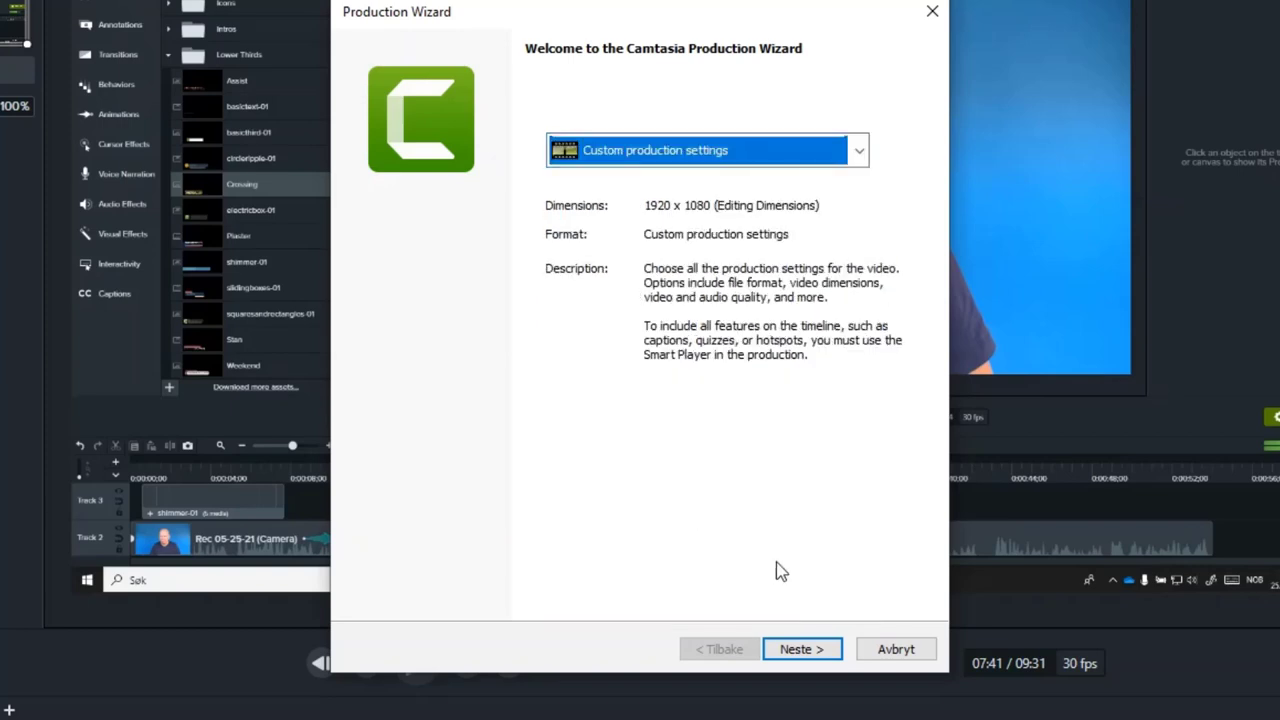
left_click(811, 652)
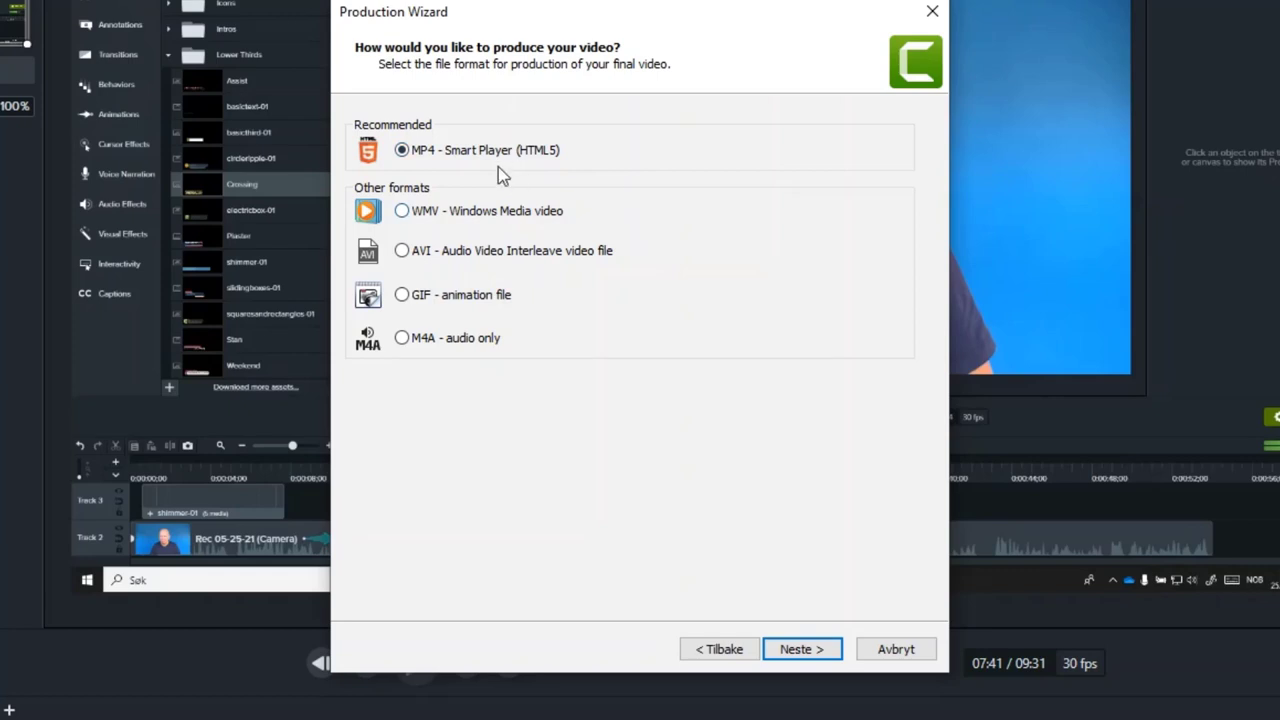
left_click(820, 654)
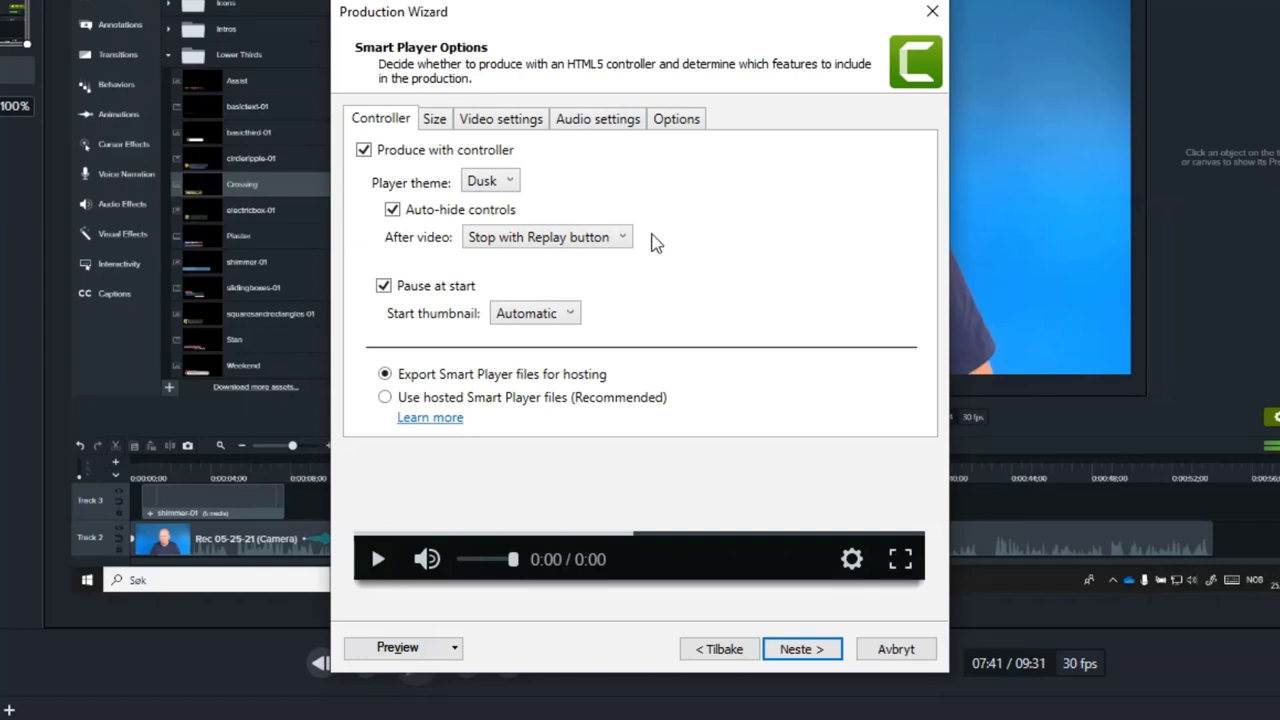
Step: Disable "Produce with controller" and set the video width to 3840 with the aspect ratio kept
left_click(364, 151)
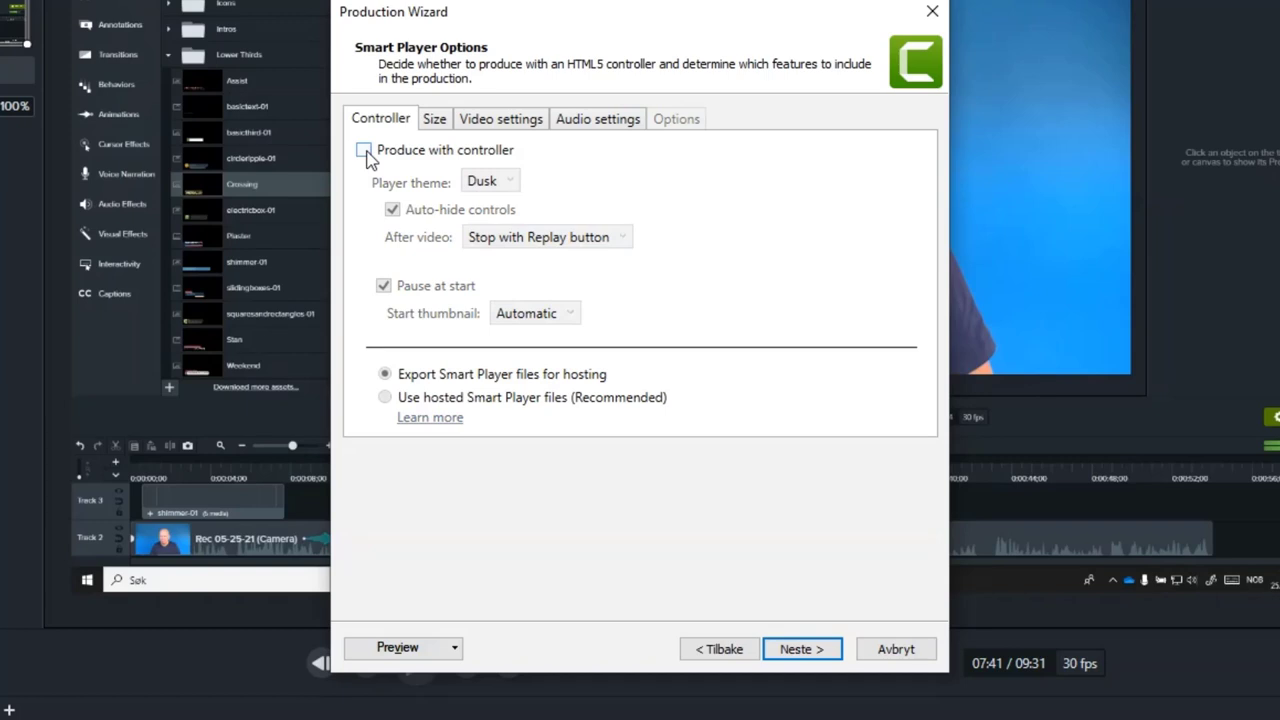
left_click(434, 120)
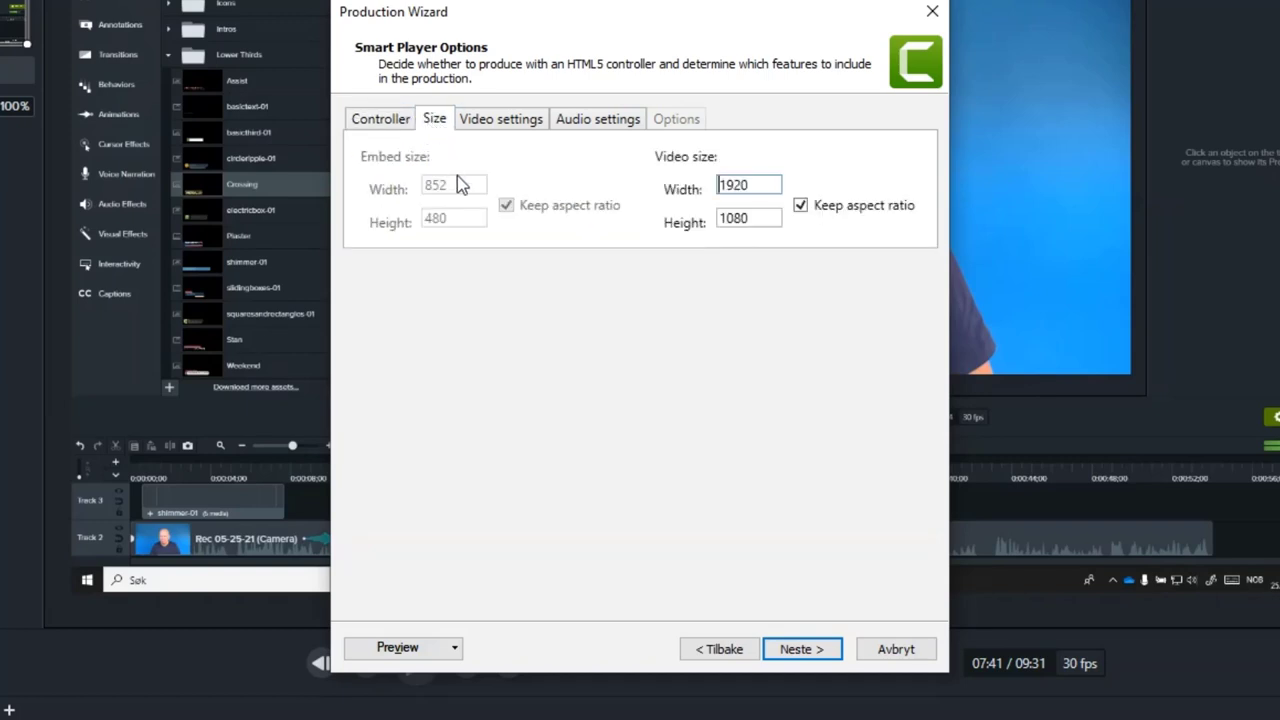
left_click(761, 189)
double_click(761, 189)
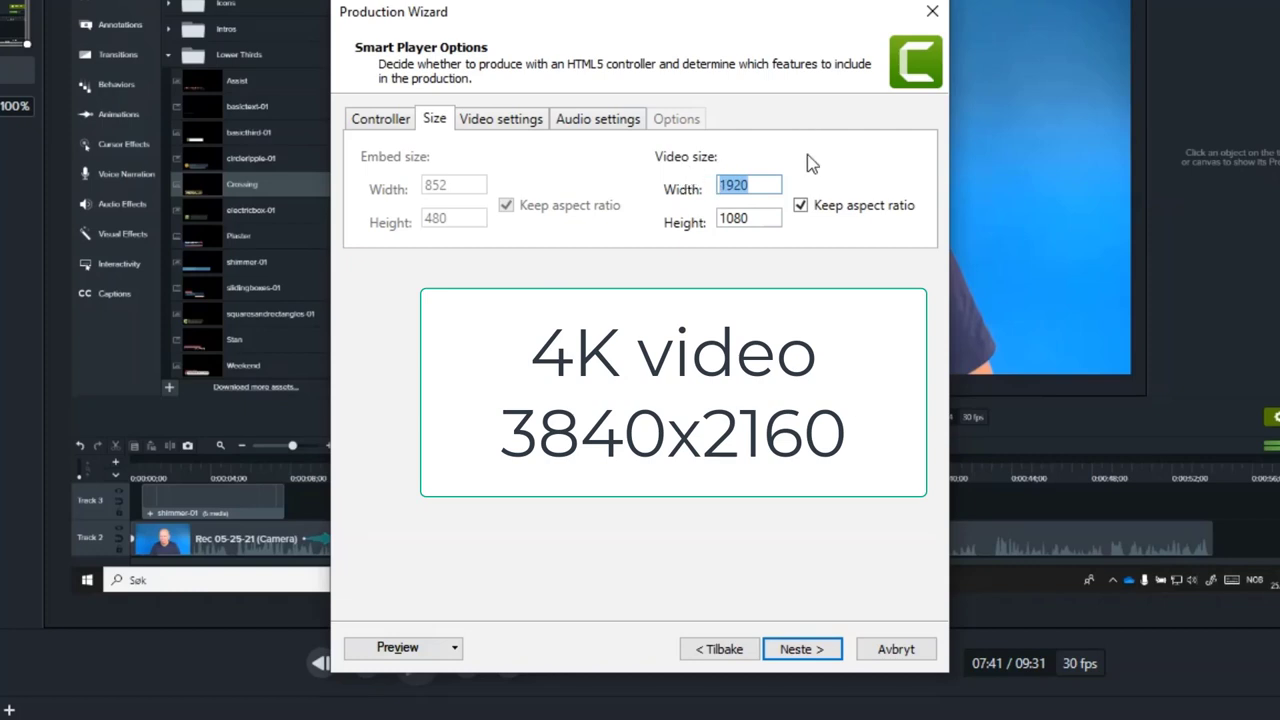
type("3840")
Step: Set the frame rate to 60 and raise the encoding quality in the video settings
left_click(510, 121)
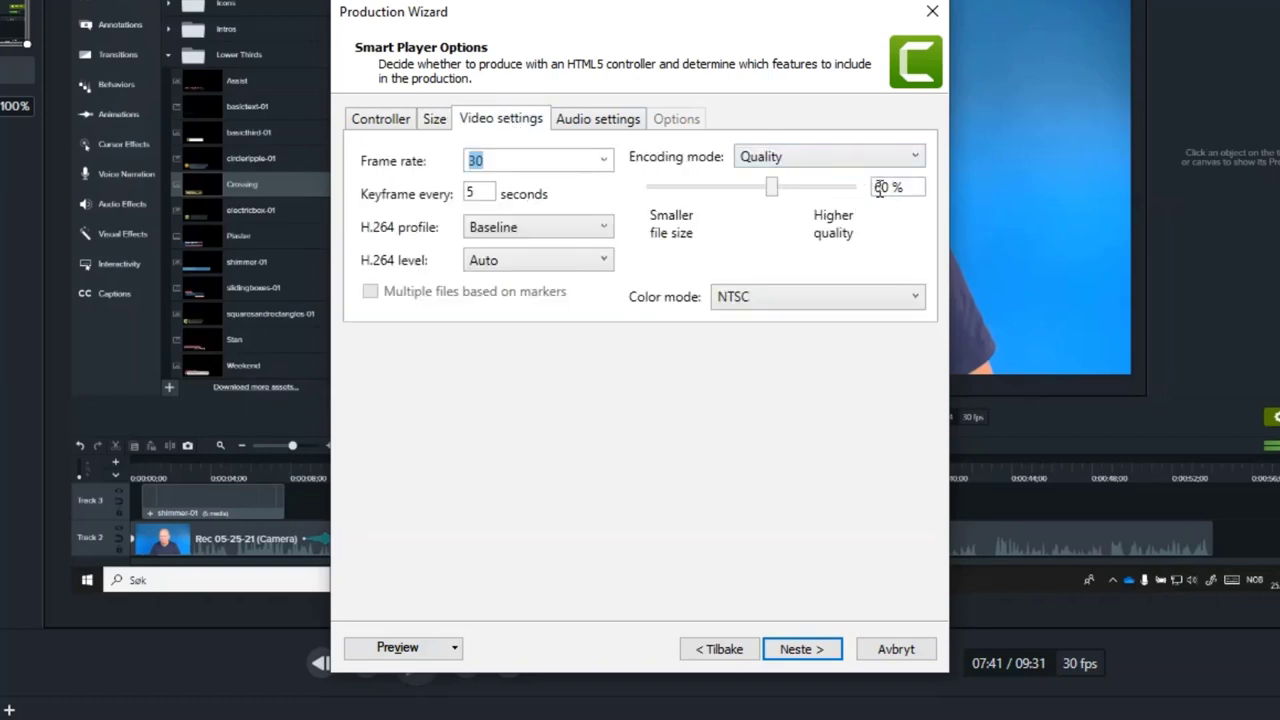
left_click(605, 161)
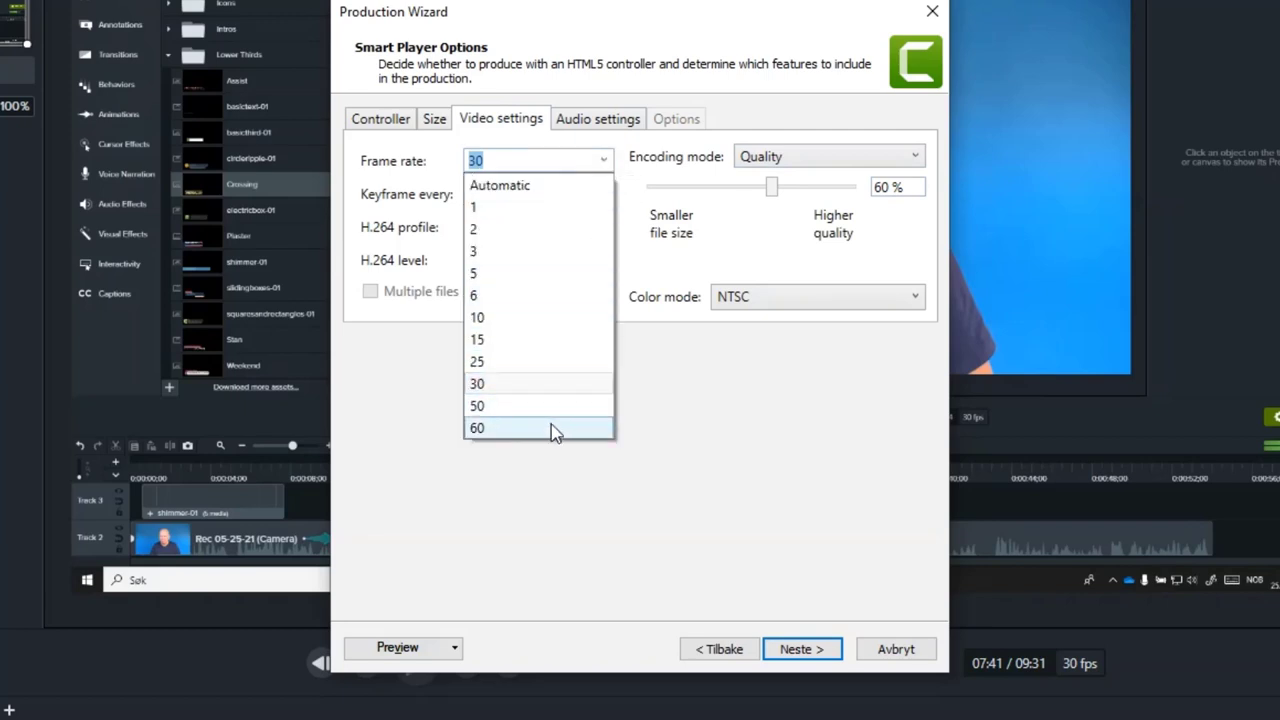
left_click(556, 430)
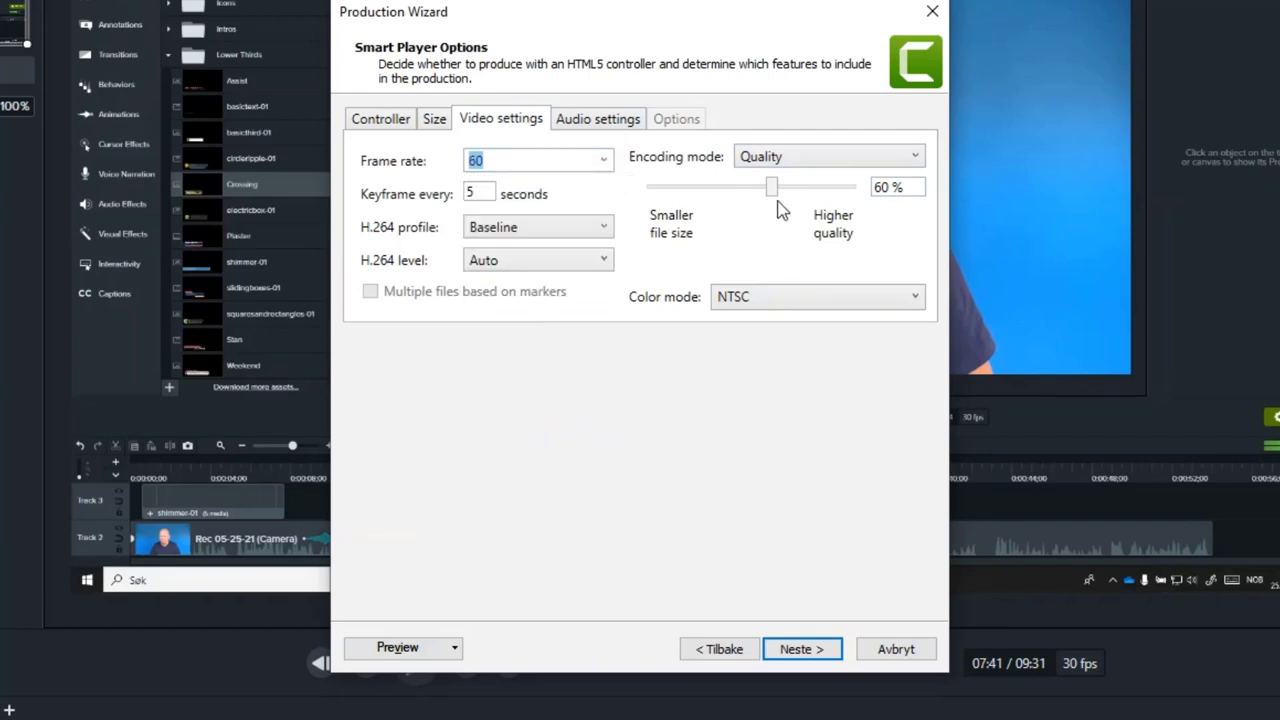
left_click_drag(774, 187, 806, 210)
Step: Review the audio settings, accept the default video options and continue to the output file settings
left_click(610, 122)
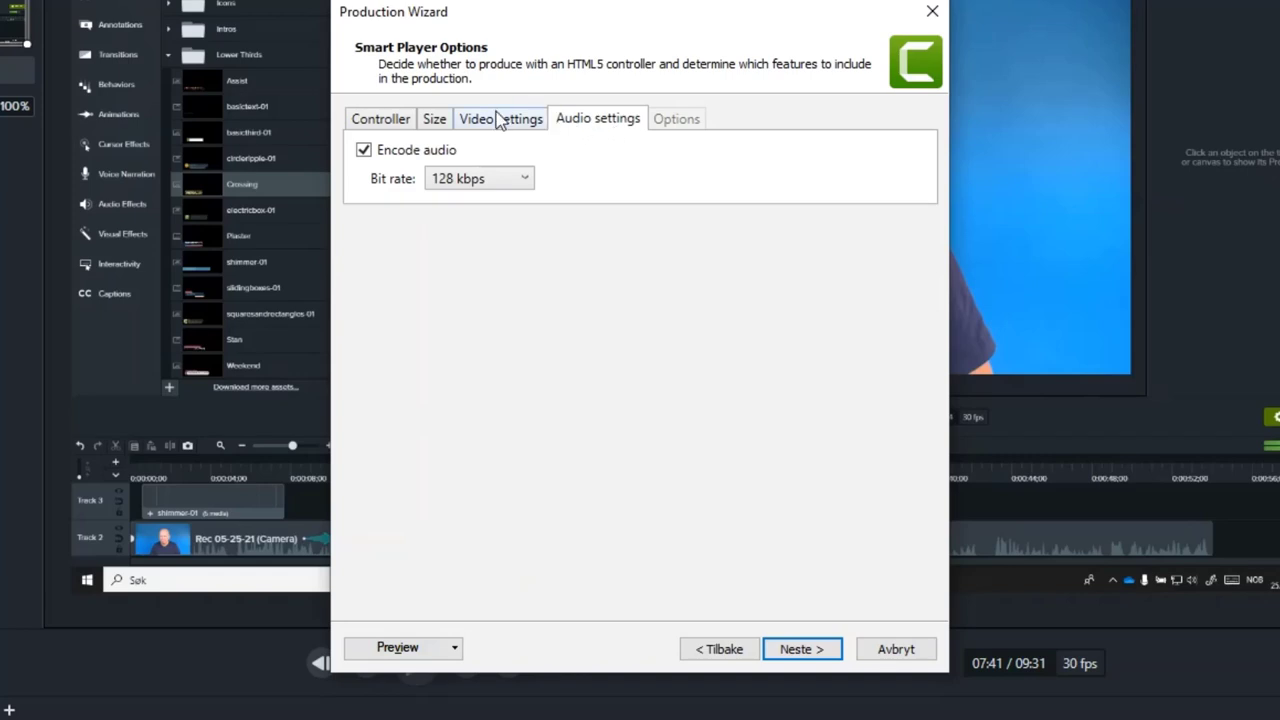
left_click(817, 650)
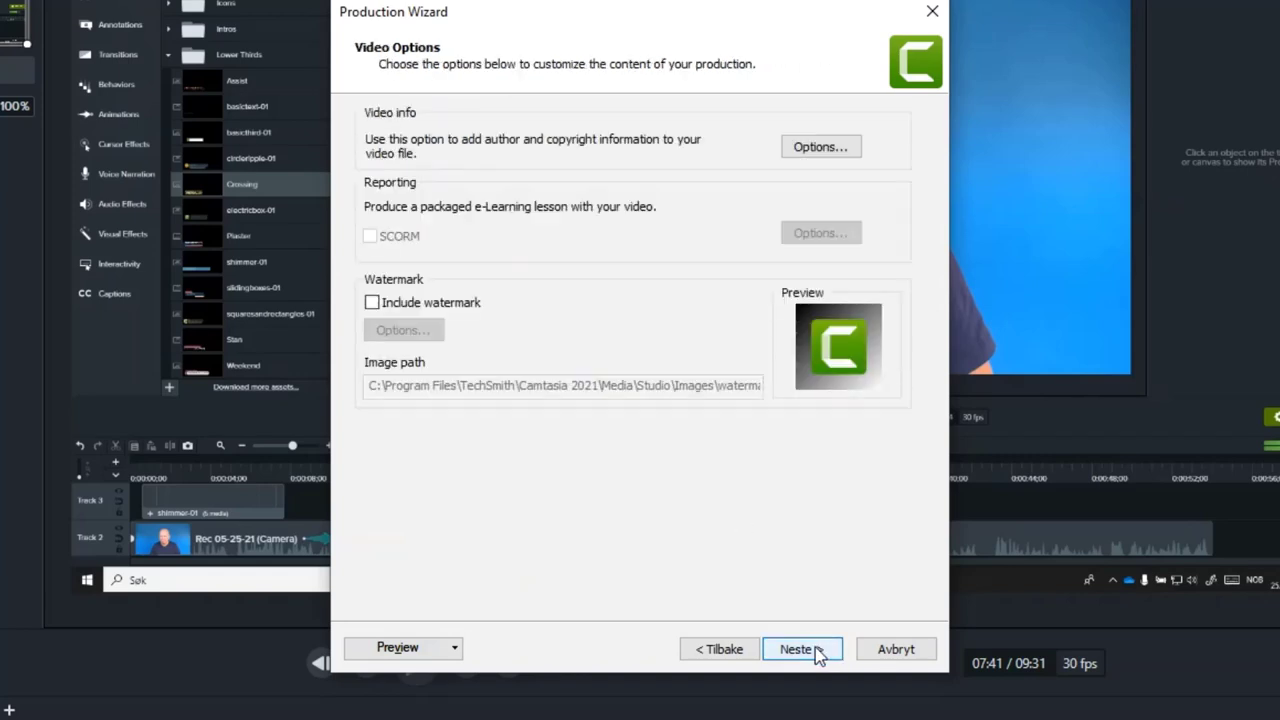
left_click(820, 652)
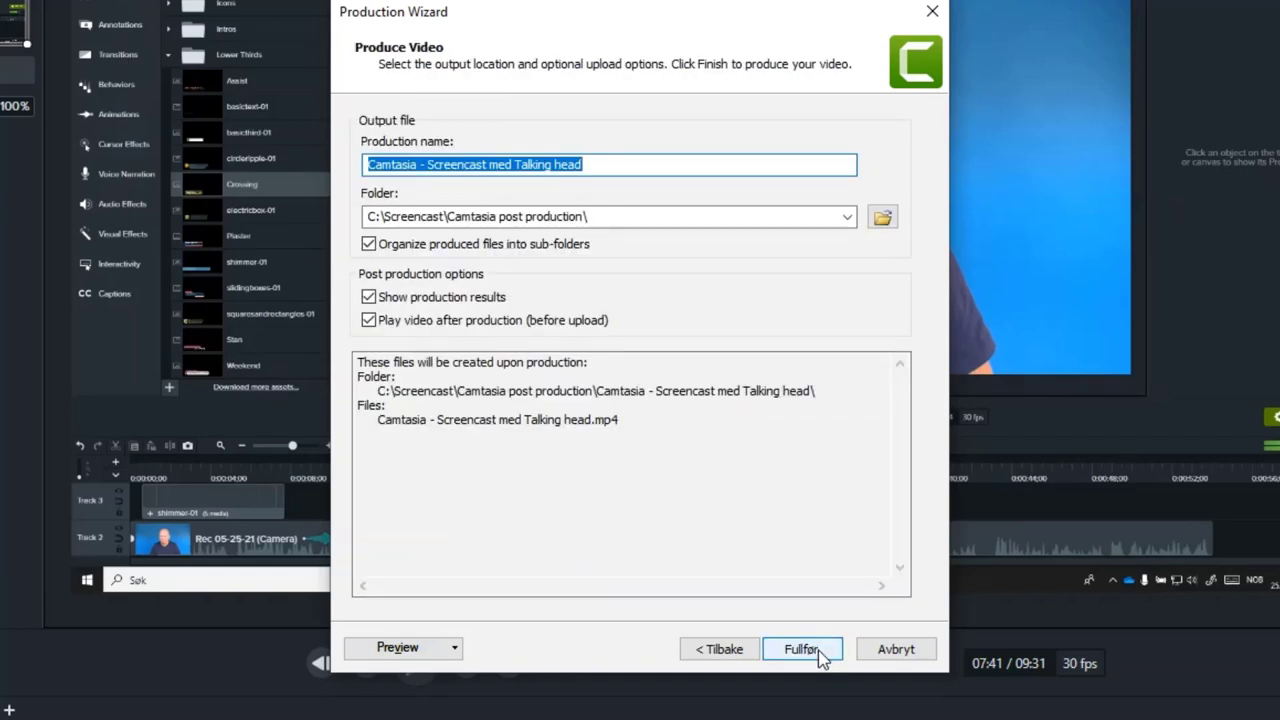